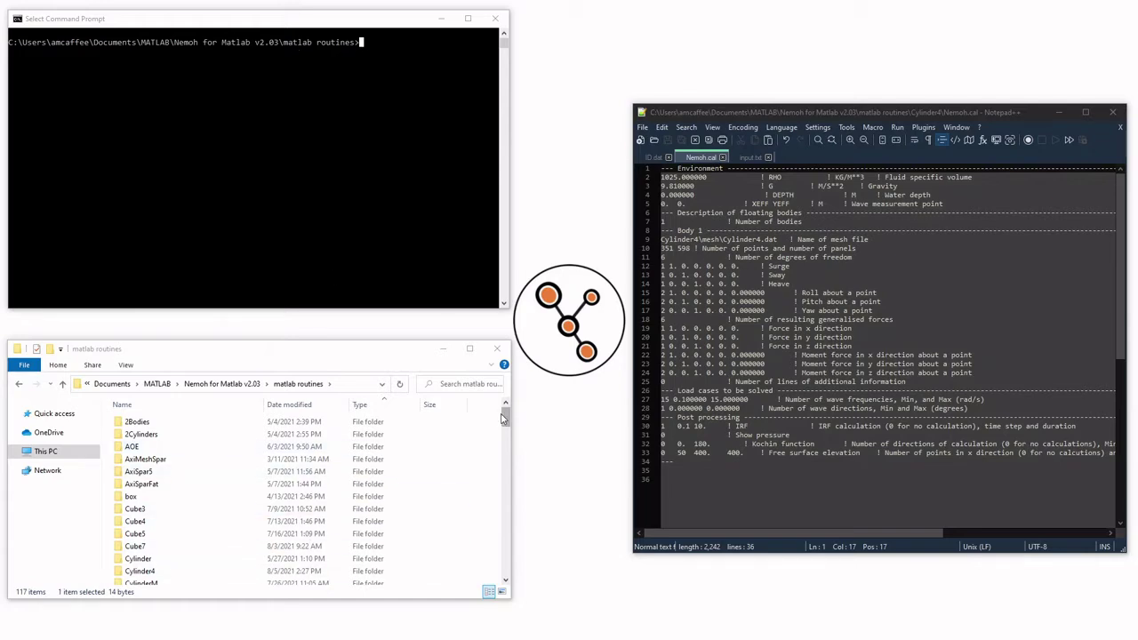
Scroll the matlab routines folder list and open the Cylinder4 case folder.
{"action": "left_click_drag", "start_coordinate": [503, 418], "coordinate": [504, 461]}
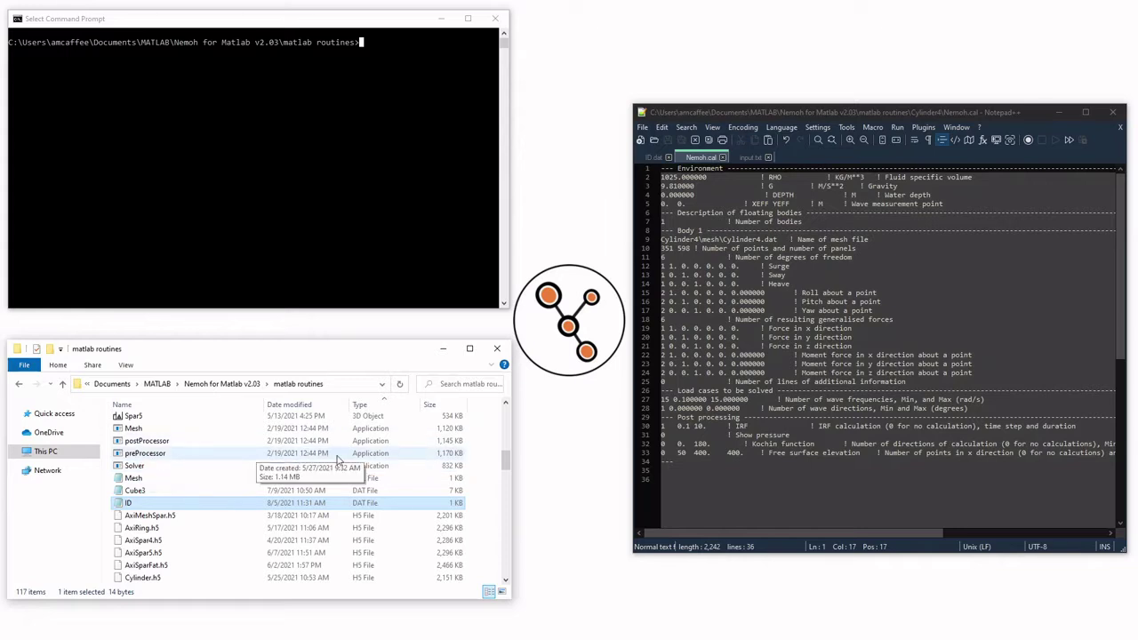
{"action": "left_click_drag", "start_coordinate": [508, 462], "coordinate": [509, 424]}
{"action": "scroll", "coordinate": [178, 502], "scroll_direction": "down", "scroll_amount": 1}
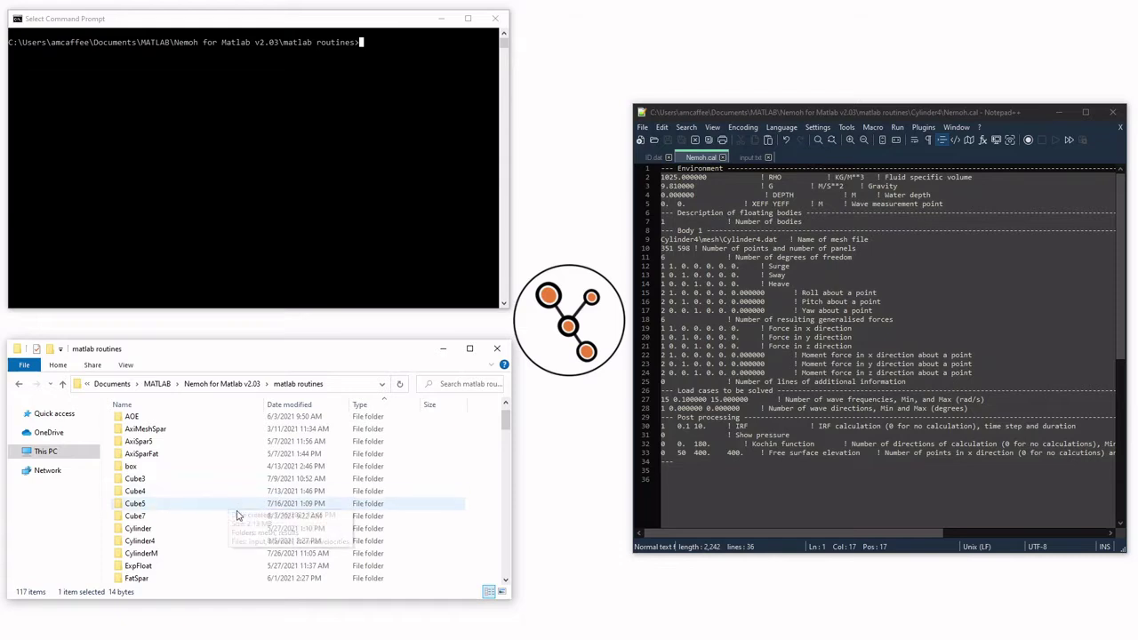
{"action": "double_click", "coordinate": [150, 544]}
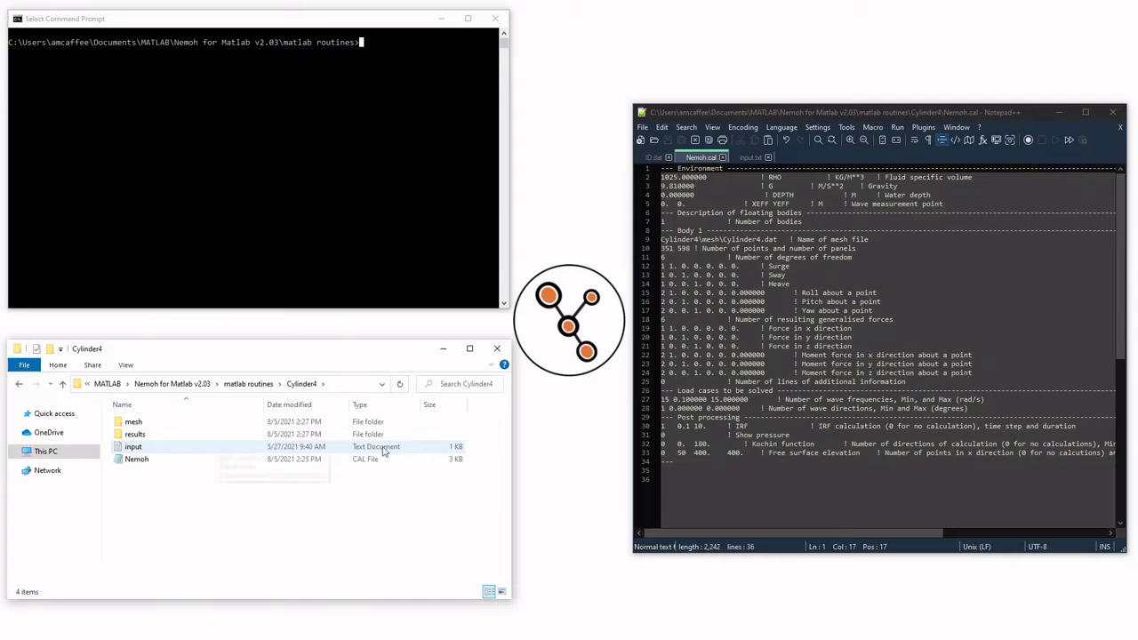
{"action": "left_click", "coordinate": [749, 158]}
{"action": "double_click", "coordinate": [666, 177]}
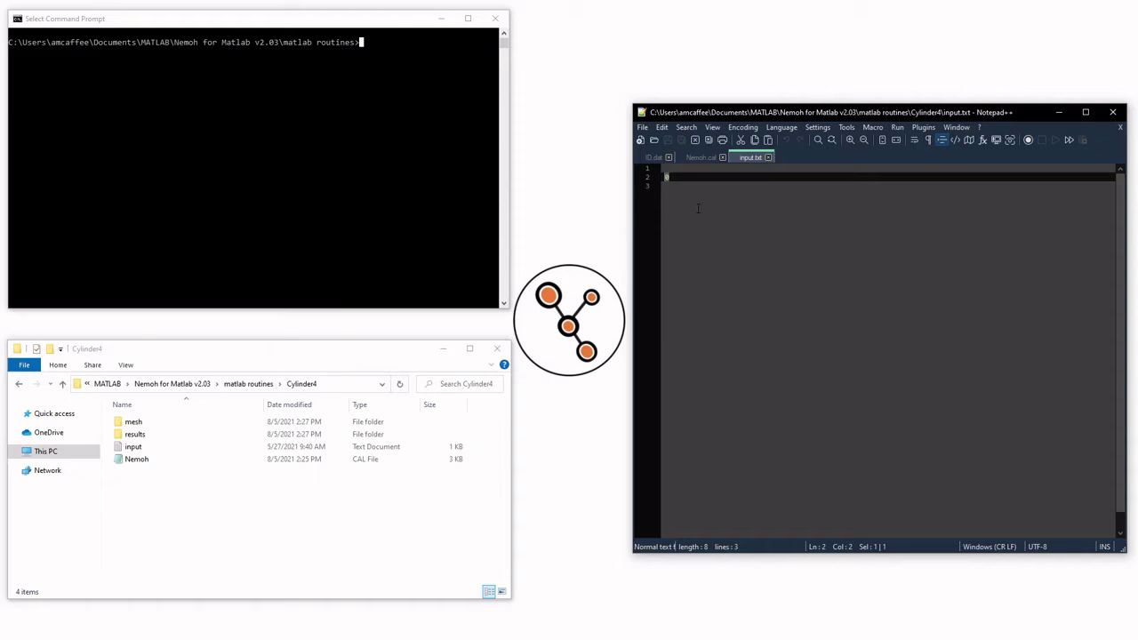
{"action": "left_click", "coordinate": [698, 158]}
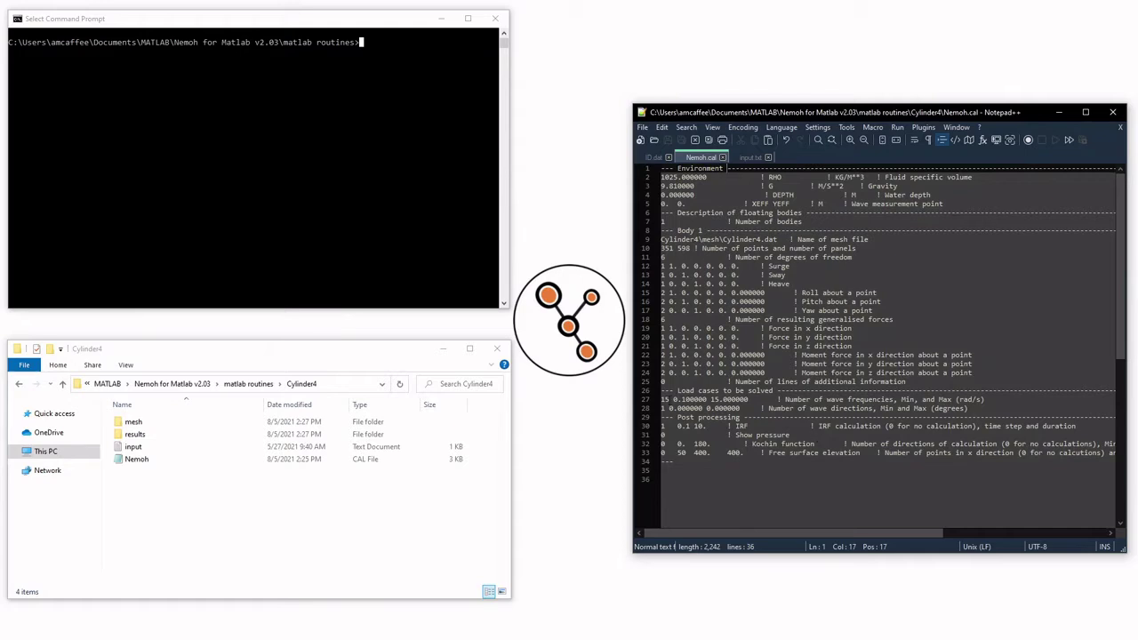
{"action": "mouse_move", "coordinate": [662, 400]}
{"action": "left_mouse_down"}
{"action": "mouse_move", "coordinate": [749, 399]}
{"action": "mouse_move", "coordinate": [661, 408]}
{"action": "left_mouse_up"}
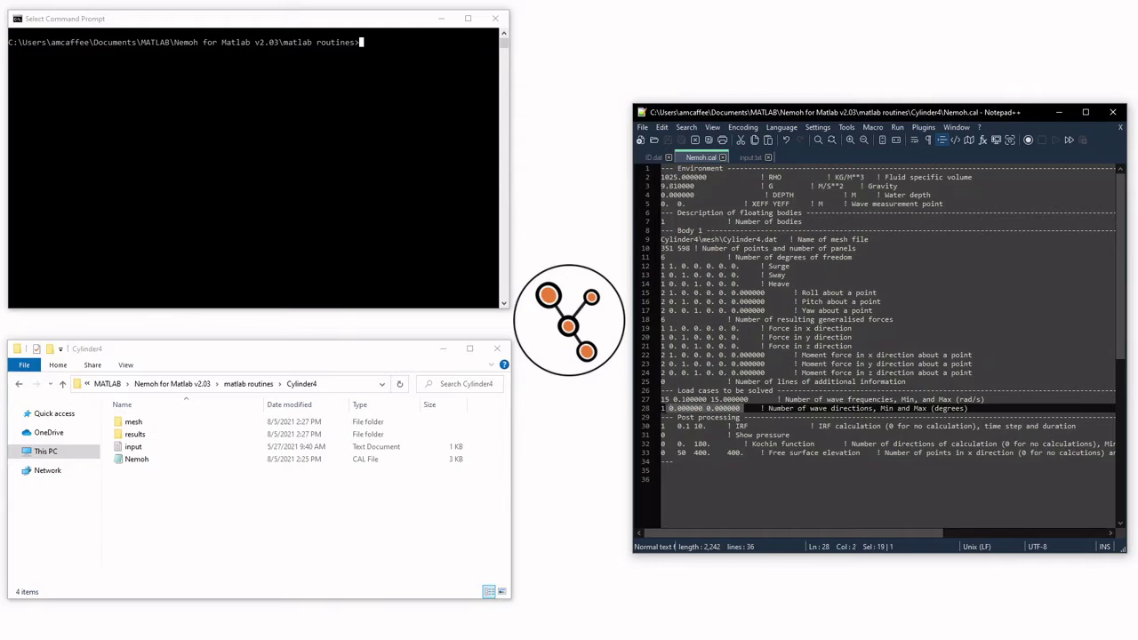
{"action": "left_click_drag", "start_coordinate": [799, 195], "coordinate": [662, 194]}
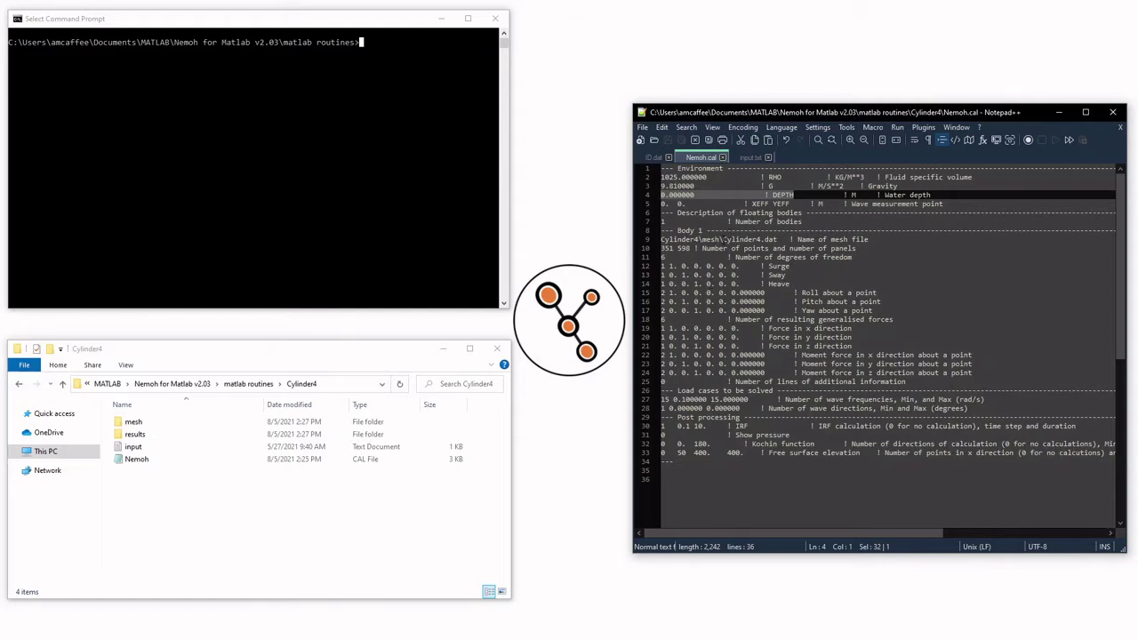
{"action": "left_click_drag", "start_coordinate": [779, 240], "coordinate": [722, 240]}
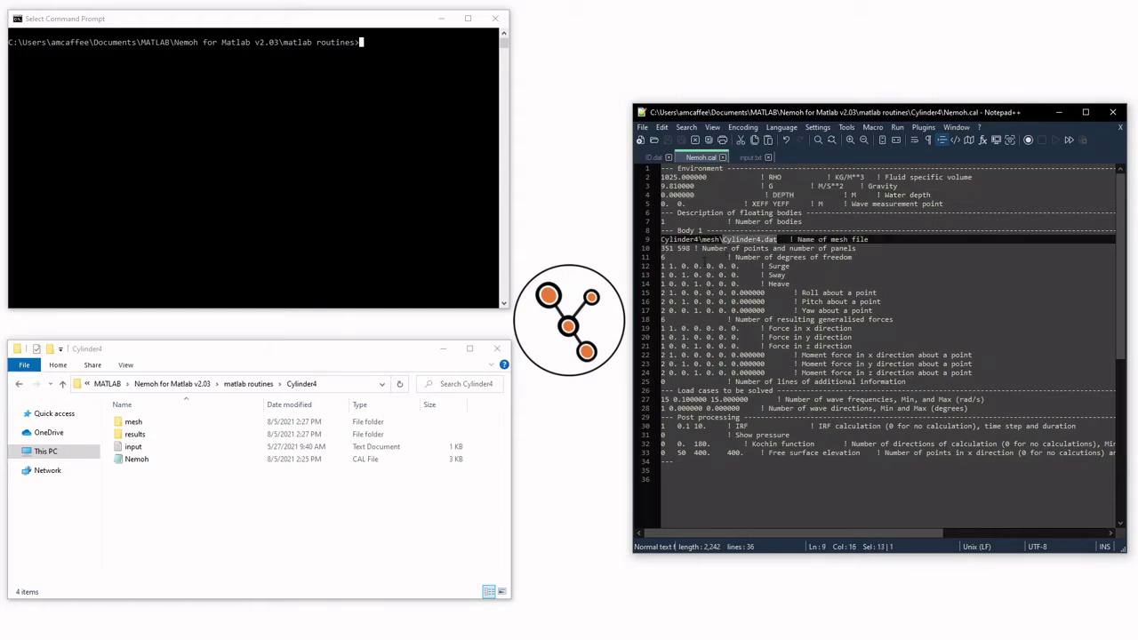
{"action": "left_click", "coordinate": [665, 248]}
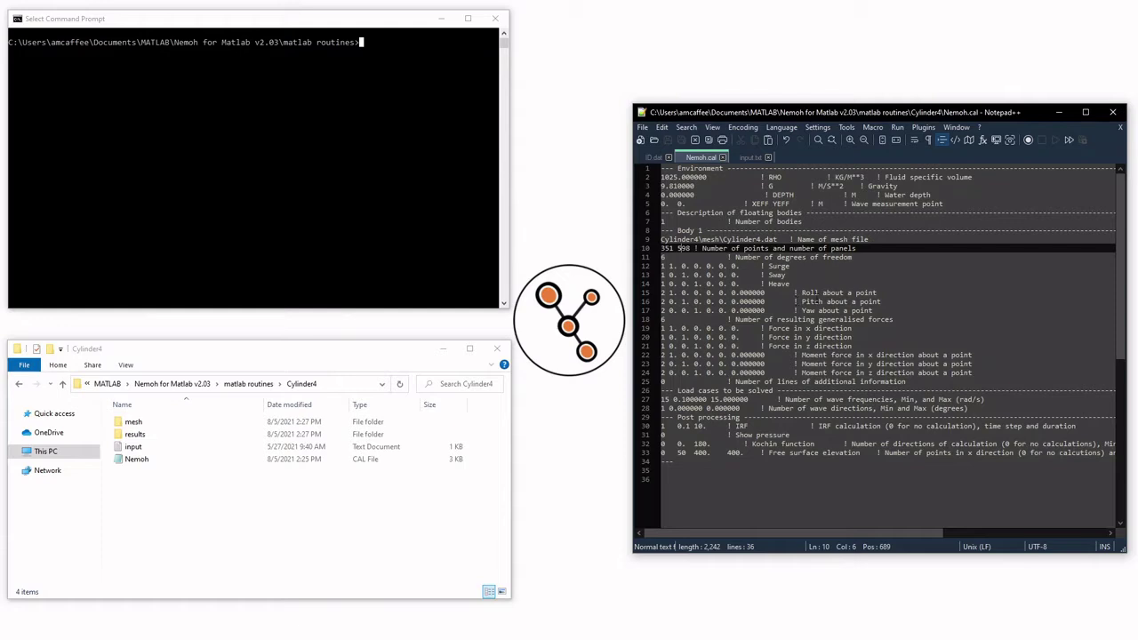
Confirm ID.dat reads Cylinder4 and return Explorer to the matlab routines folder.
{"action": "left_click", "coordinate": [652, 157]}
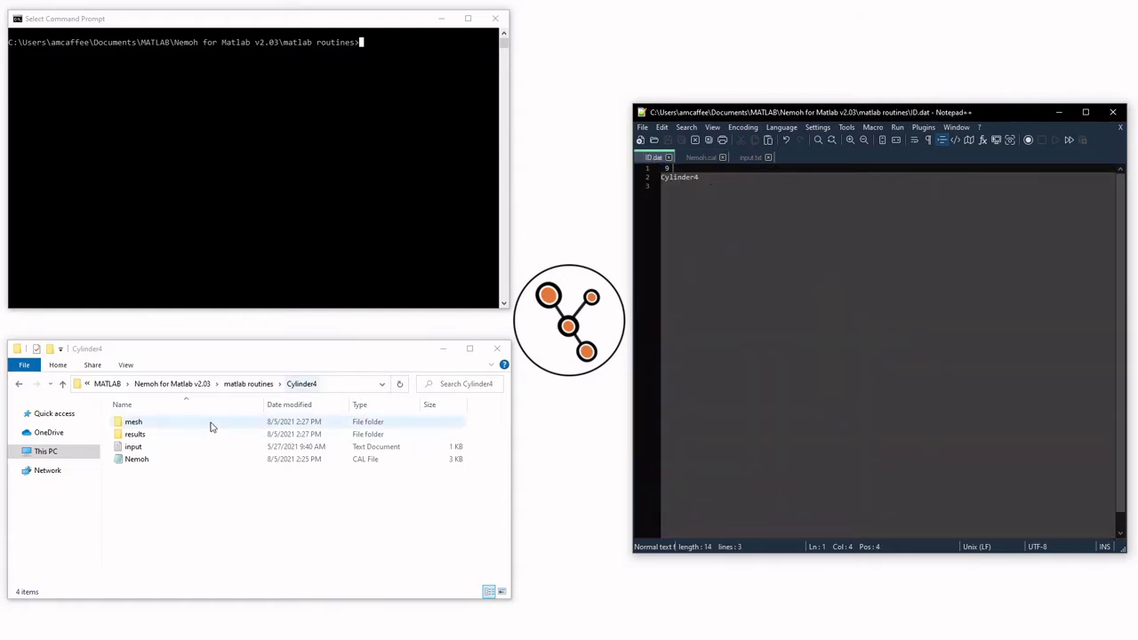
{"action": "left_click", "coordinate": [257, 383]}
{"action": "scroll", "coordinate": [362, 474], "scroll_direction": "down", "scroll_amount": 5}
{"action": "scroll", "coordinate": [362, 474], "scroll_direction": "down", "scroll_amount": 10}
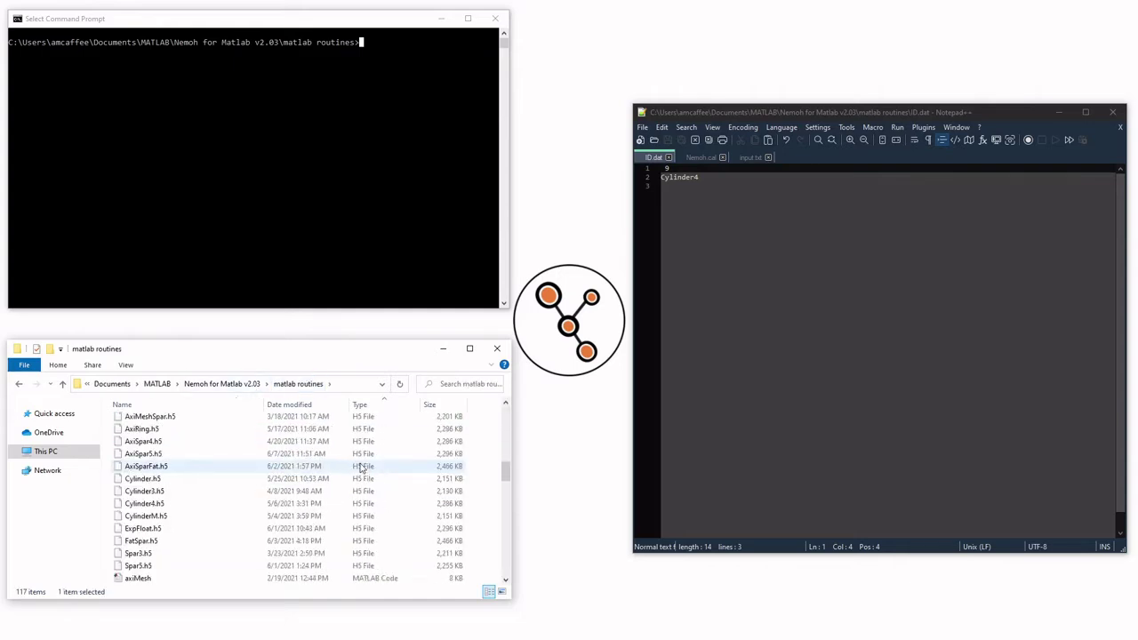
{"action": "scroll", "coordinate": [169, 536], "scroll_direction": "up", "scroll_amount": 2}
{"action": "scroll", "coordinate": [169, 536], "scroll_direction": "up", "scroll_amount": 12}
{"action": "scroll", "coordinate": [240, 531], "scroll_direction": "up", "scroll_amount": 1}
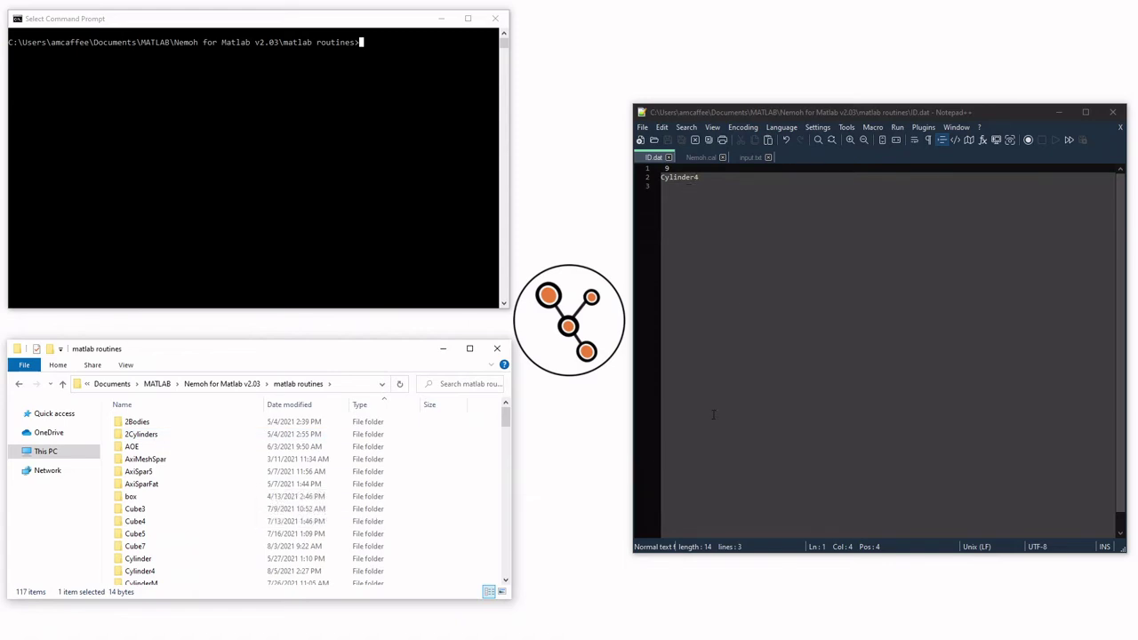
Glance at input.txt in Notepad++ and return to the Cylinder4 Nemoh.cal file.
{"action": "left_click", "coordinate": [736, 233]}
{"action": "left_click", "coordinate": [703, 158]}
{"action": "left_click", "coordinate": [750, 157]}
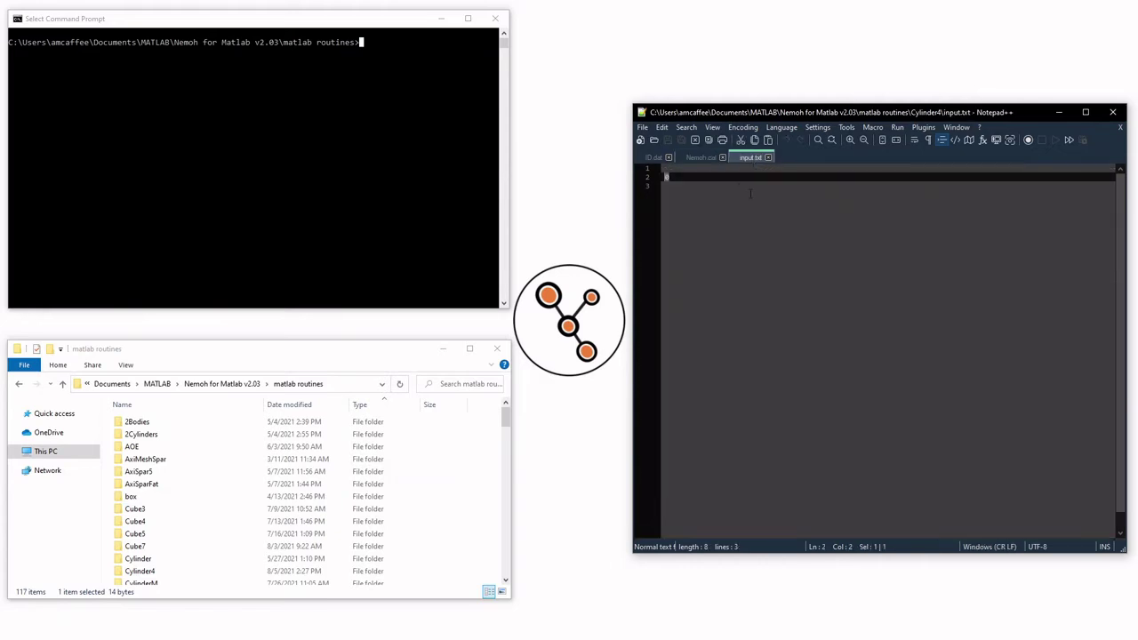
{"action": "left_click", "coordinate": [700, 157]}
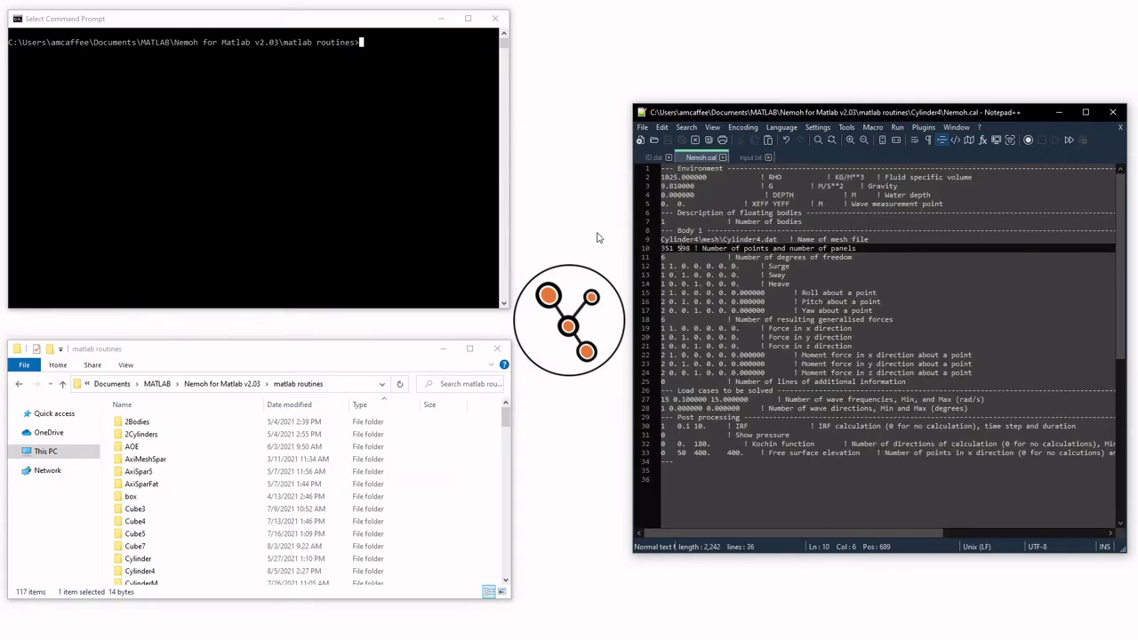
Run preprocessor.exe in the console for the Cylinder4 case.
{"action": "left_click", "coordinate": [409, 71]}
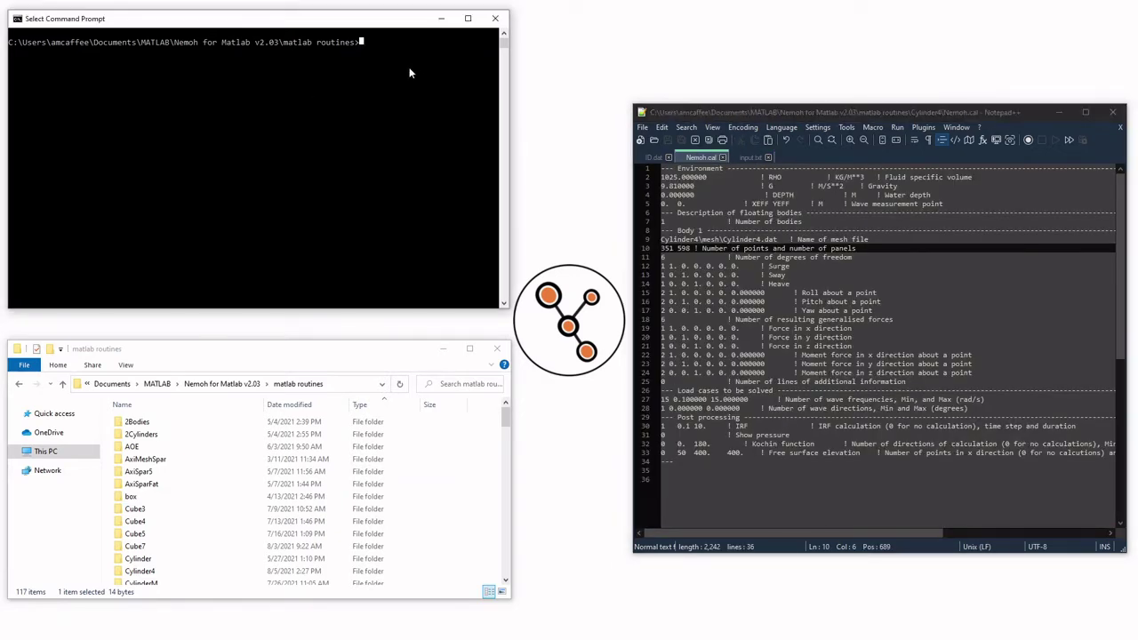
{"action": "type", "text": "preprocessor.exe"}
{"action": "key", "text": "Return"}
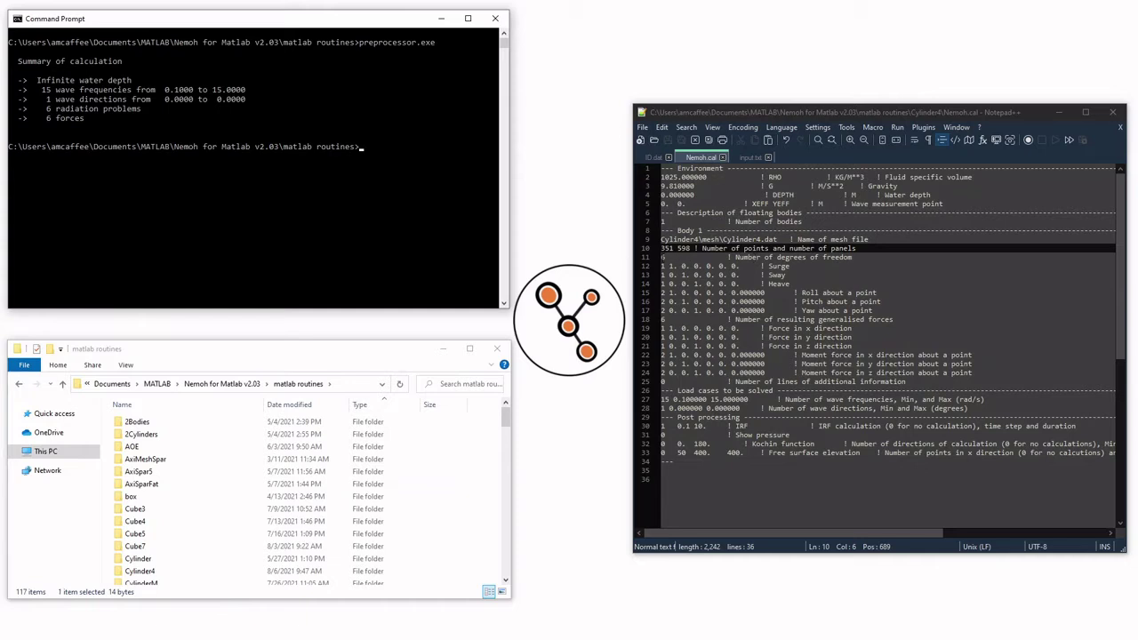
Highlight the degrees-of-freedom count and generalised forces lines in Nemoh.cal.
{"action": "left_click_drag", "start_coordinate": [661, 257], "coordinate": [852, 257]}
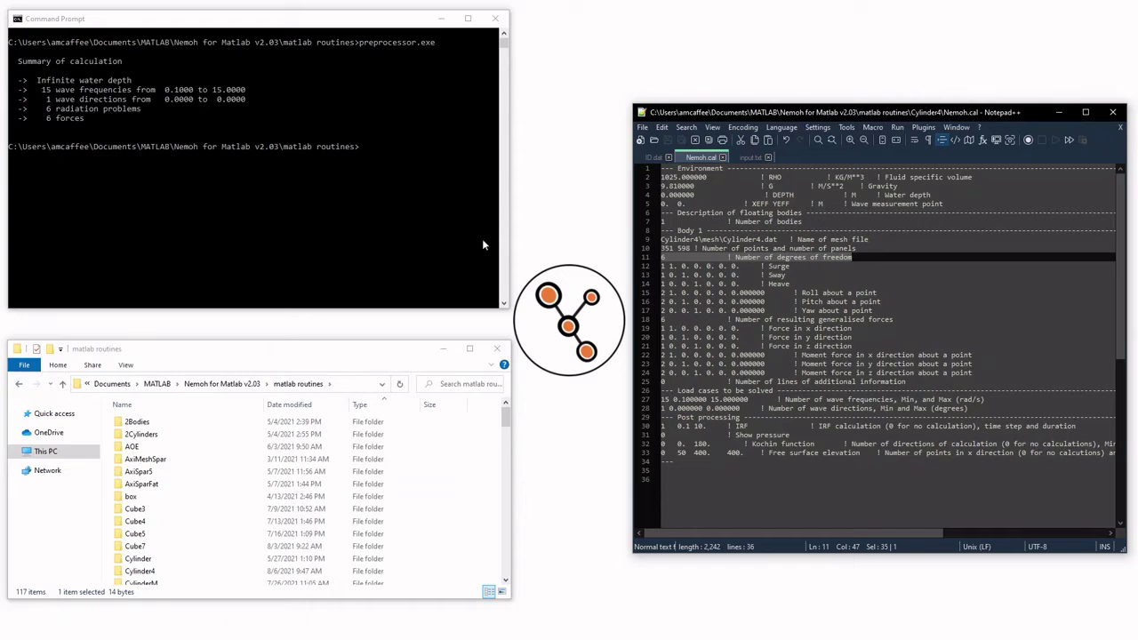
{"action": "left_click_drag", "start_coordinate": [899, 318], "coordinate": [667, 318]}
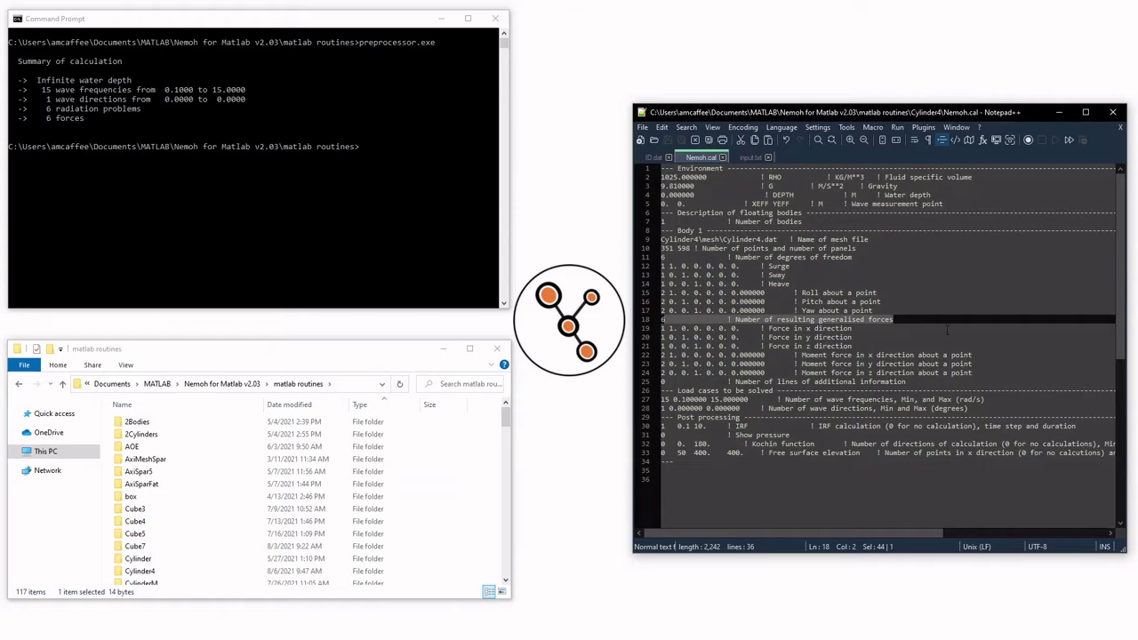
{"action": "left_click", "coordinate": [908, 318]}
Start the Nemoh solver with Solver.exe in the console.
{"action": "left_click", "coordinate": [375, 145]}
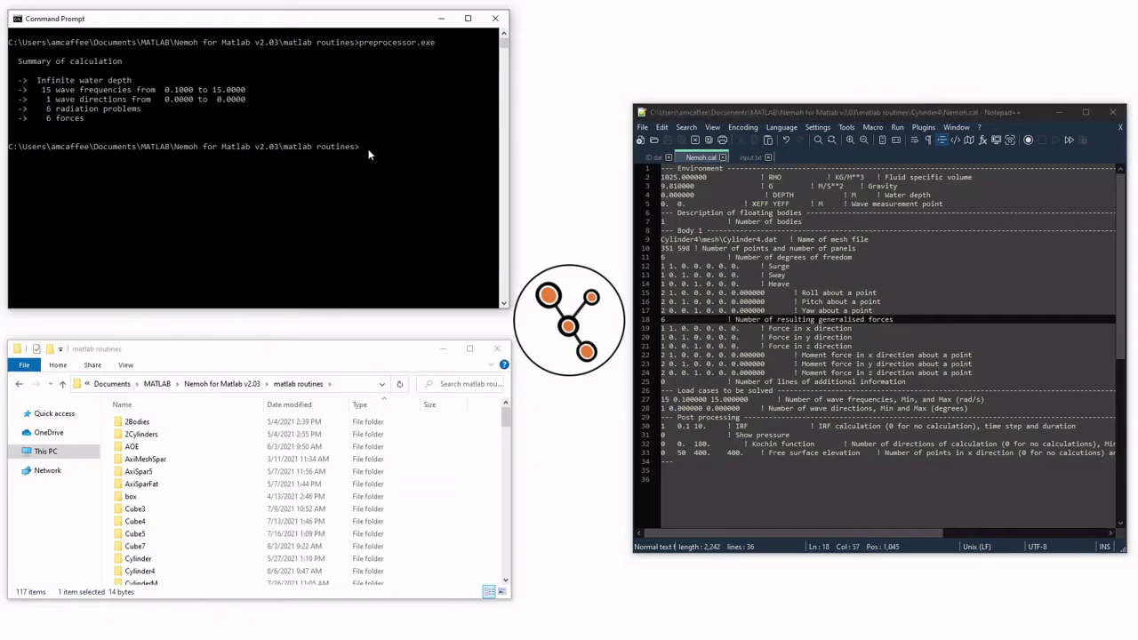
{"action": "type", "text": "Solver.exe"}
{"action": "key", "text": "Return"}
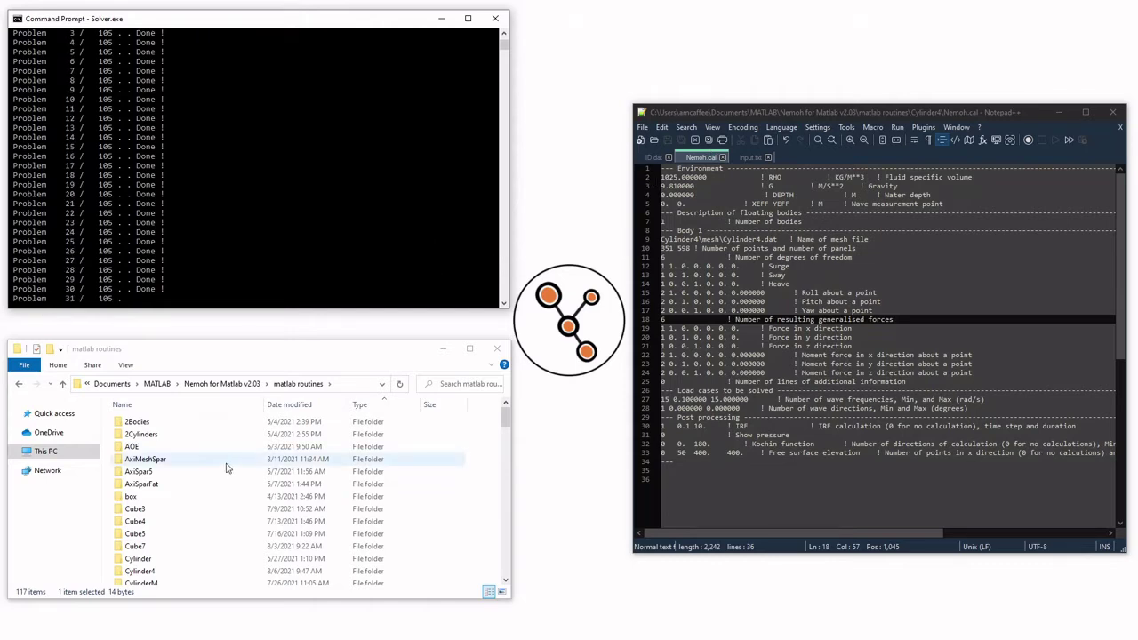
Open the Cylinder4\mesh folder in Explorer and maximize BEMRosetta.
{"action": "scroll", "coordinate": [187, 558], "scroll_direction": "down", "scroll_amount": 1}
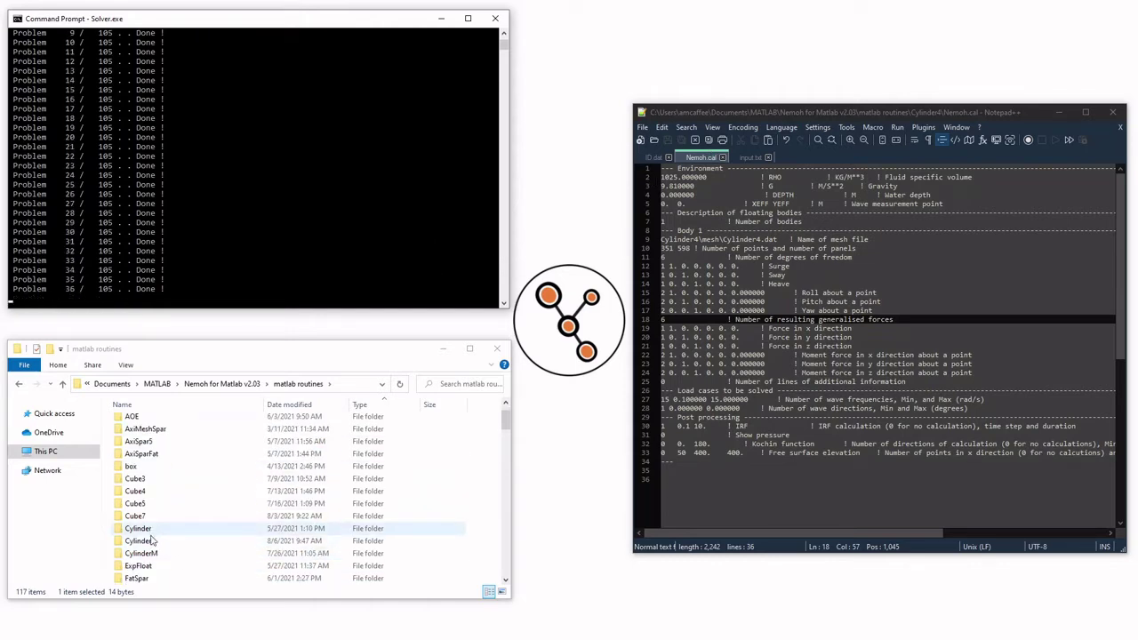
{"action": "double_click", "coordinate": [152, 540]}
{"action": "double_click", "coordinate": [151, 423]}
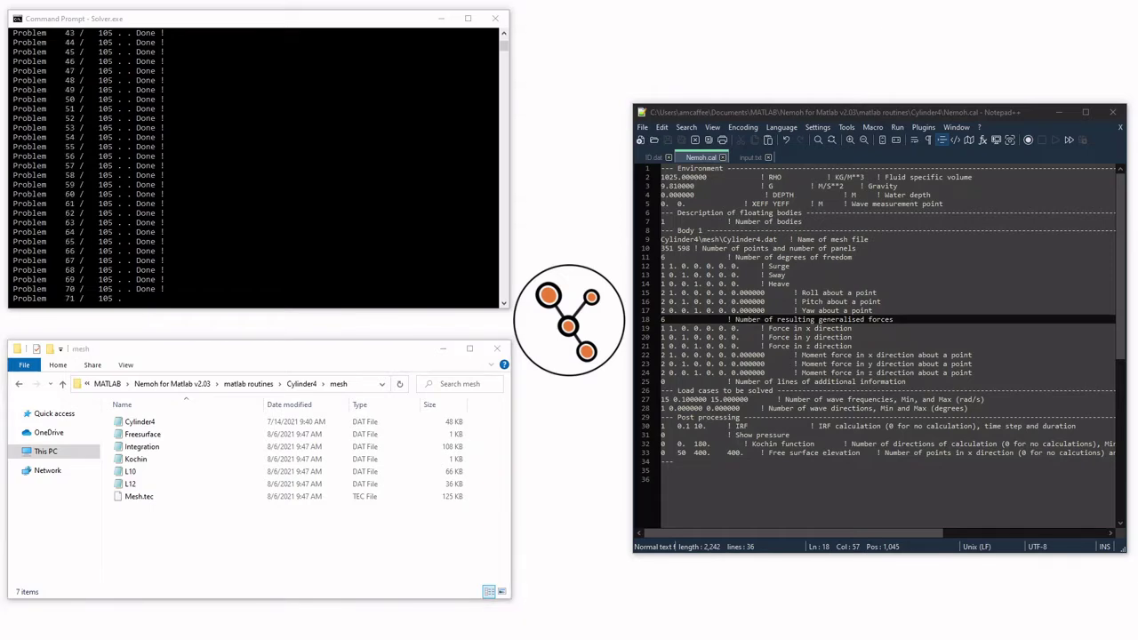
{"action": "double_click", "coordinate": [481, 442]}
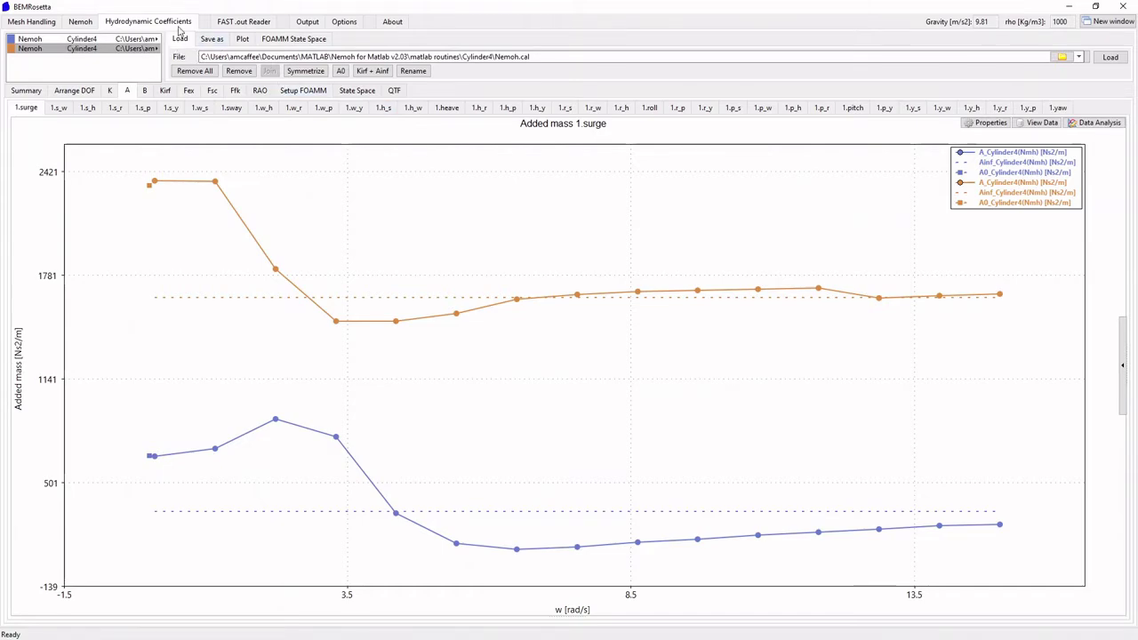
Rotate the Cylinder4 mesh in Mesh Handling, toggle Water level off and on, then minimize BEMRosetta.
{"action": "left_click", "coordinate": [42, 26]}
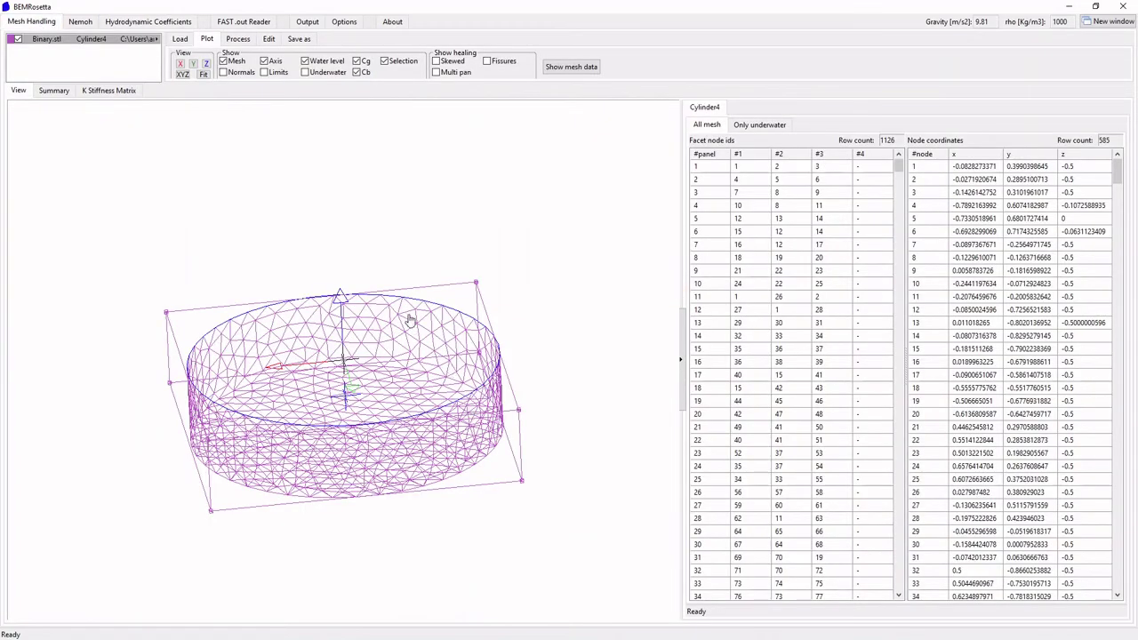
{"action": "left_click_drag", "start_coordinate": [407, 316], "coordinate": [267, 350]}
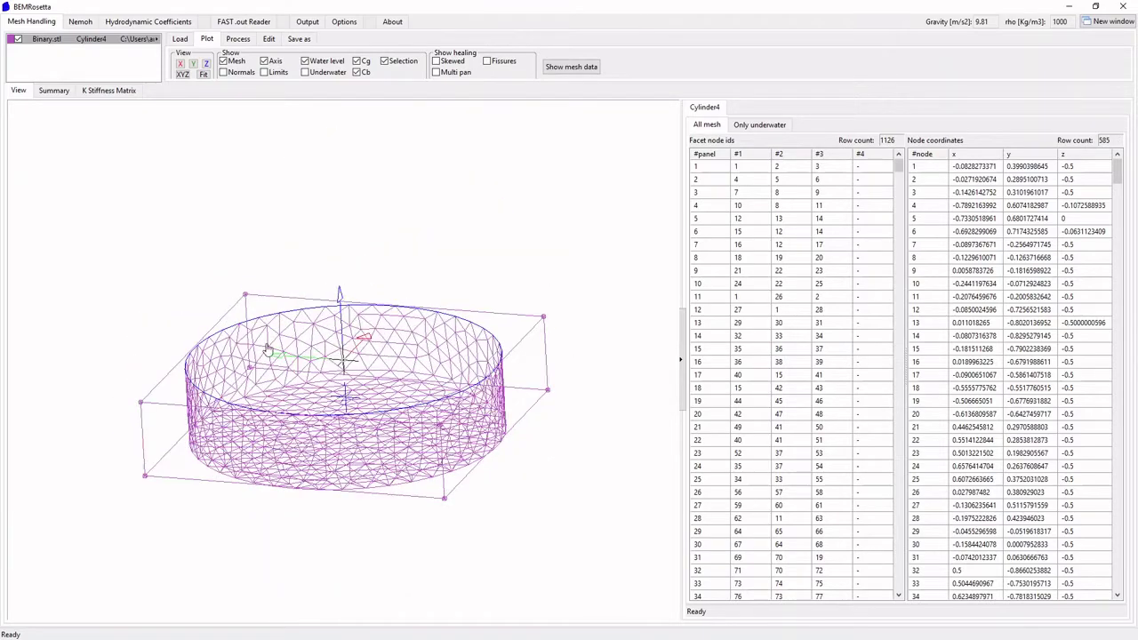
{"action": "left_click", "coordinate": [306, 61]}
{"action": "left_click", "coordinate": [306, 61]}
{"action": "left_click_drag", "start_coordinate": [290, 347], "coordinate": [331, 315]}
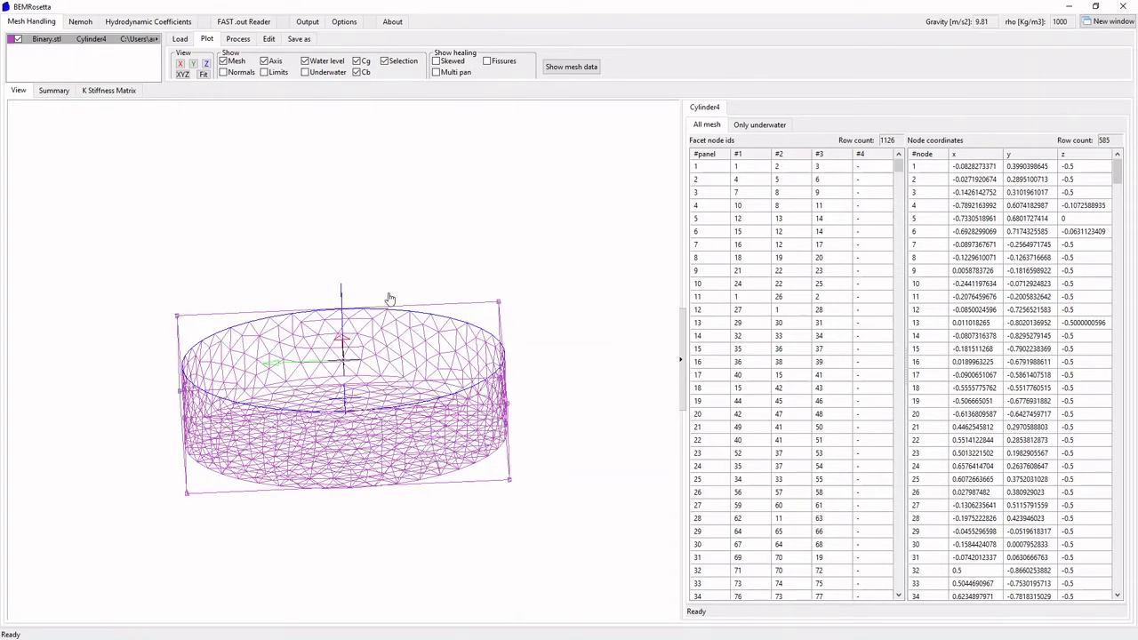
{"action": "left_click_drag", "start_coordinate": [371, 227], "coordinate": [371, 335]}
{"action": "left_click", "coordinate": [1070, 7]}
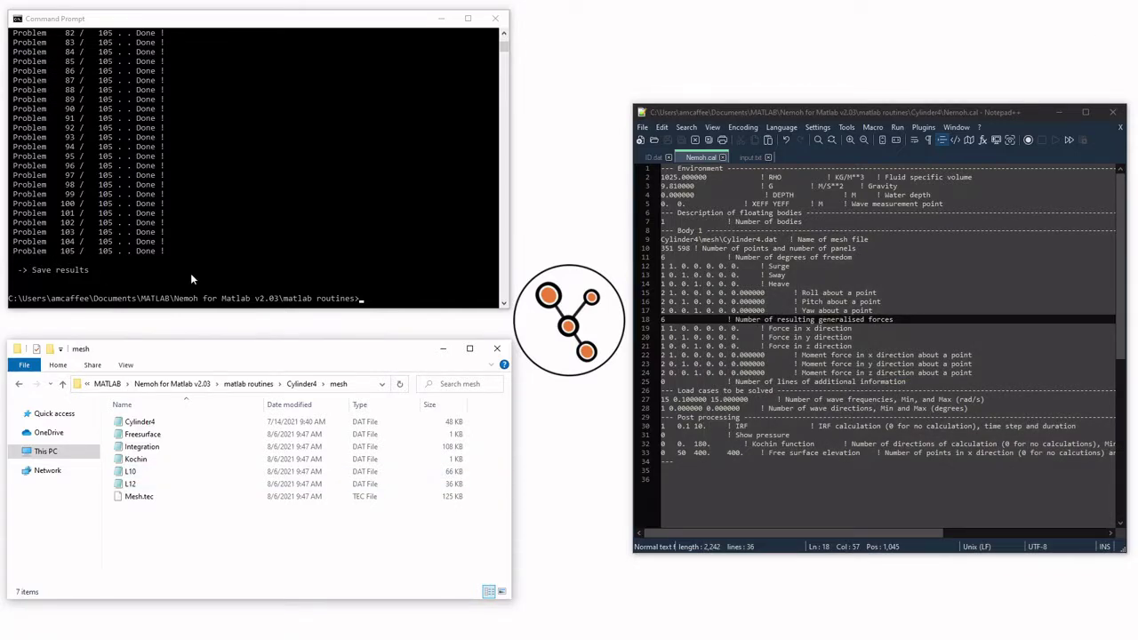
Run Postprocessor.exe in the Command Prompt to save the Cylinder4 results.
{"action": "left_click", "coordinate": [421, 293]}
{"action": "type", "text": "Postproces"}
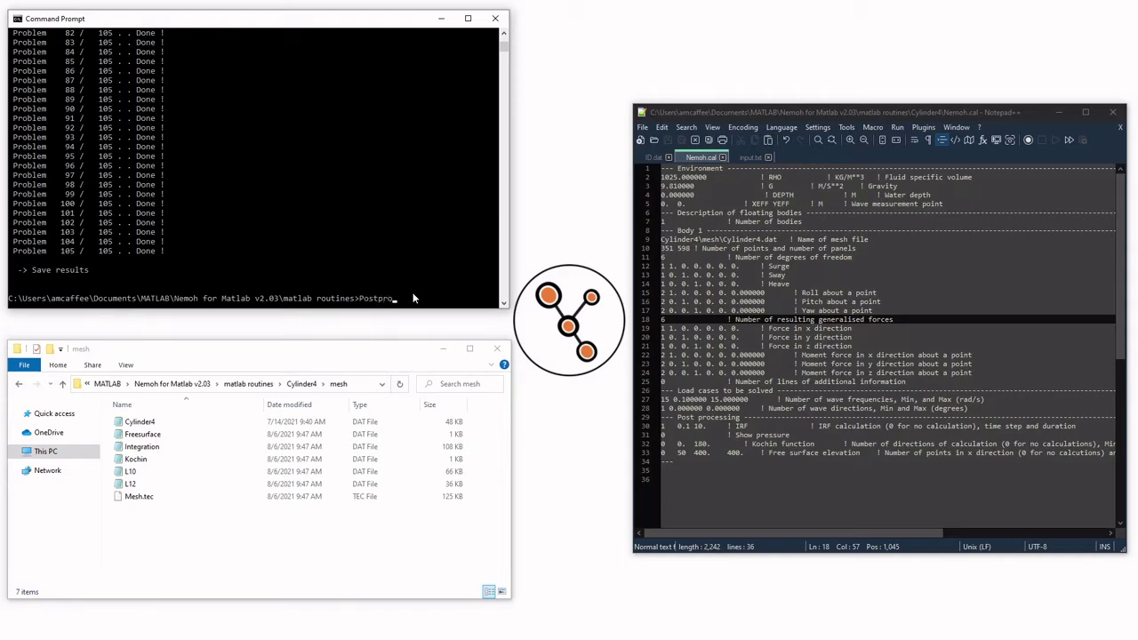
{"action": "type", "text": "sor.exe"}
{"action": "key", "text": "Return"}
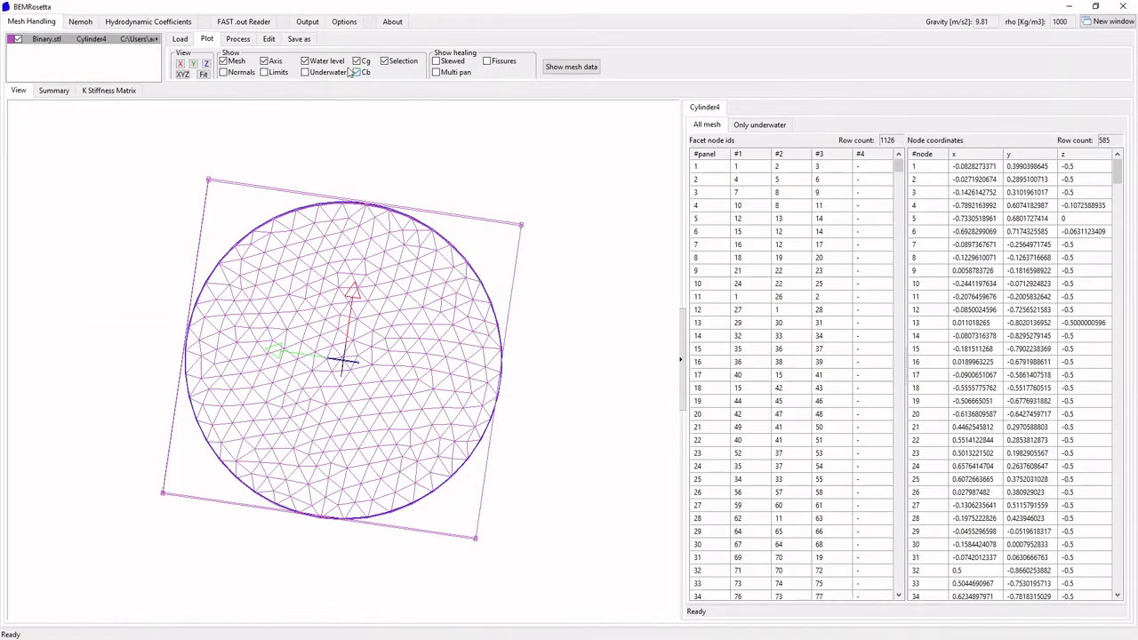
Remove all loaded results and load the Cylinder4 Nemoh.cal results in Hydrodynamic Coefficients.
{"action": "left_click", "coordinate": [168, 24]}
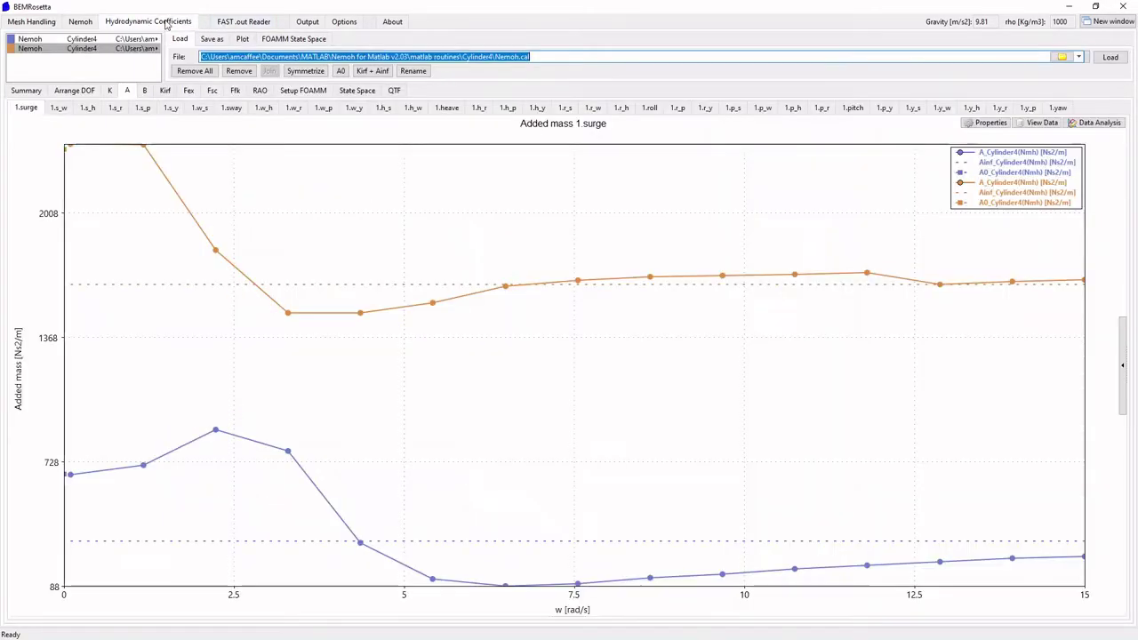
{"action": "left_click", "coordinate": [191, 72]}
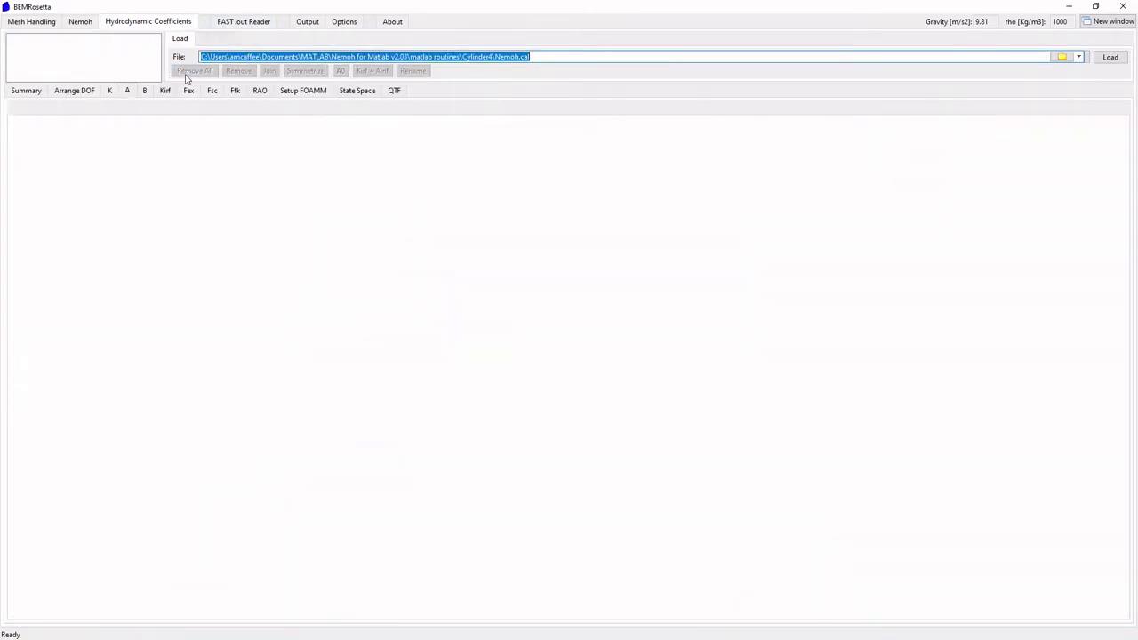
{"action": "left_click", "coordinate": [491, 56]}
{"action": "left_click_drag", "start_coordinate": [492, 55], "coordinate": [464, 56]}
{"action": "left_click", "coordinate": [1111, 59]}
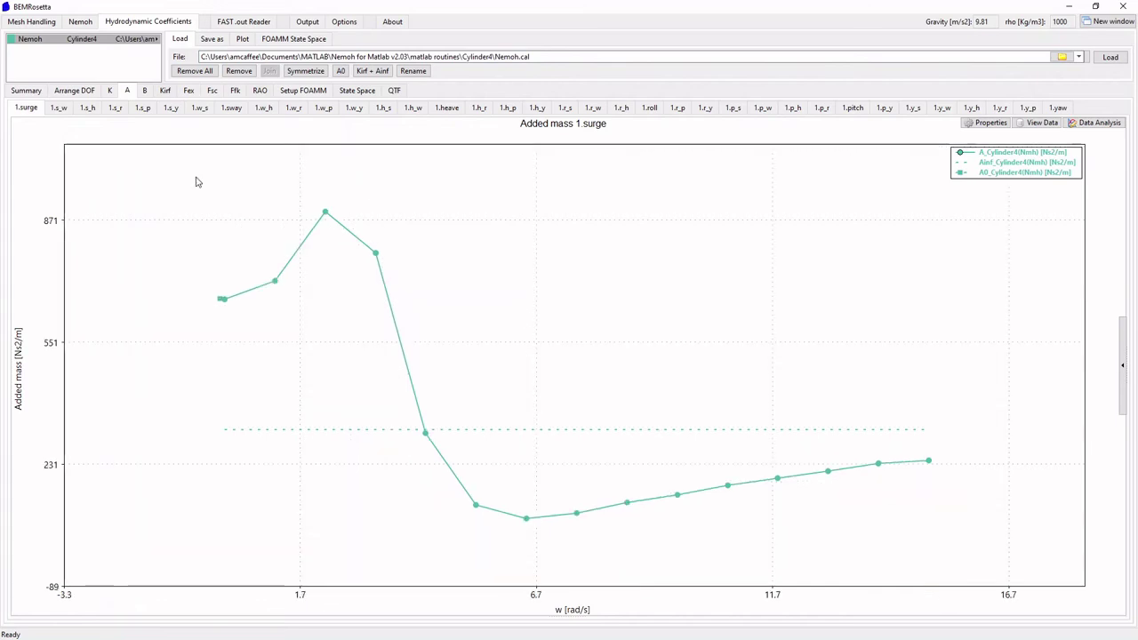
Review excitation force (Fex) for each motion, ending on heave, then minimize BEMRosetta.
{"action": "left_click", "coordinate": [187, 94]}
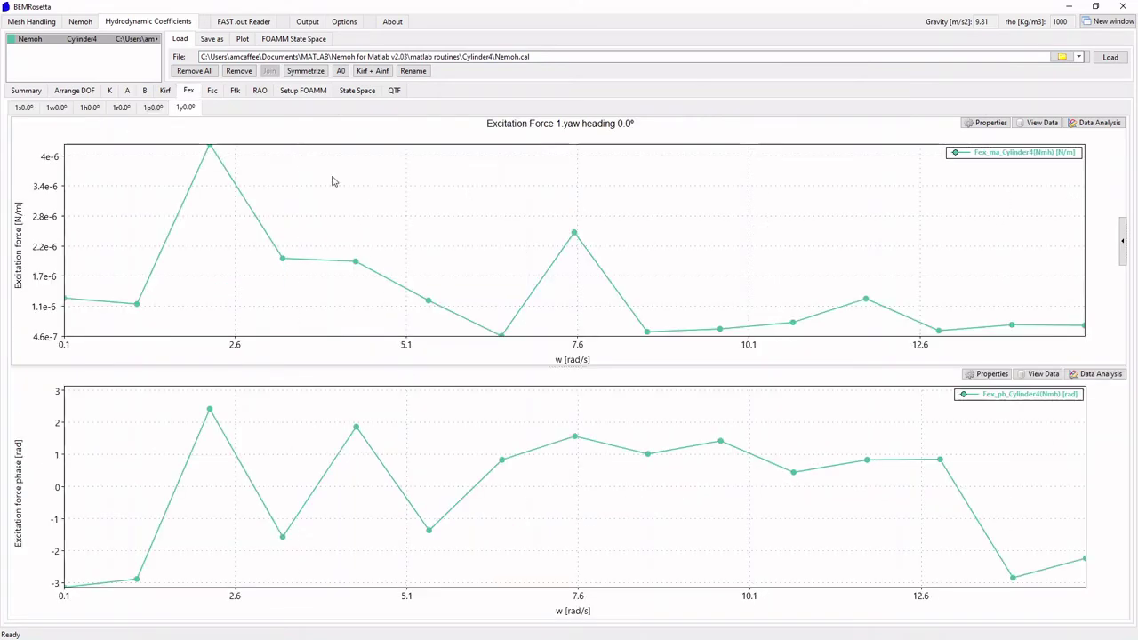
{"action": "left_click", "coordinate": [152, 108]}
{"action": "left_click", "coordinate": [121, 107]}
{"action": "left_click", "coordinate": [89, 107]}
{"action": "left_click", "coordinate": [56, 107]}
{"action": "left_click", "coordinate": [23, 108]}
{"action": "left_click", "coordinate": [89, 108]}
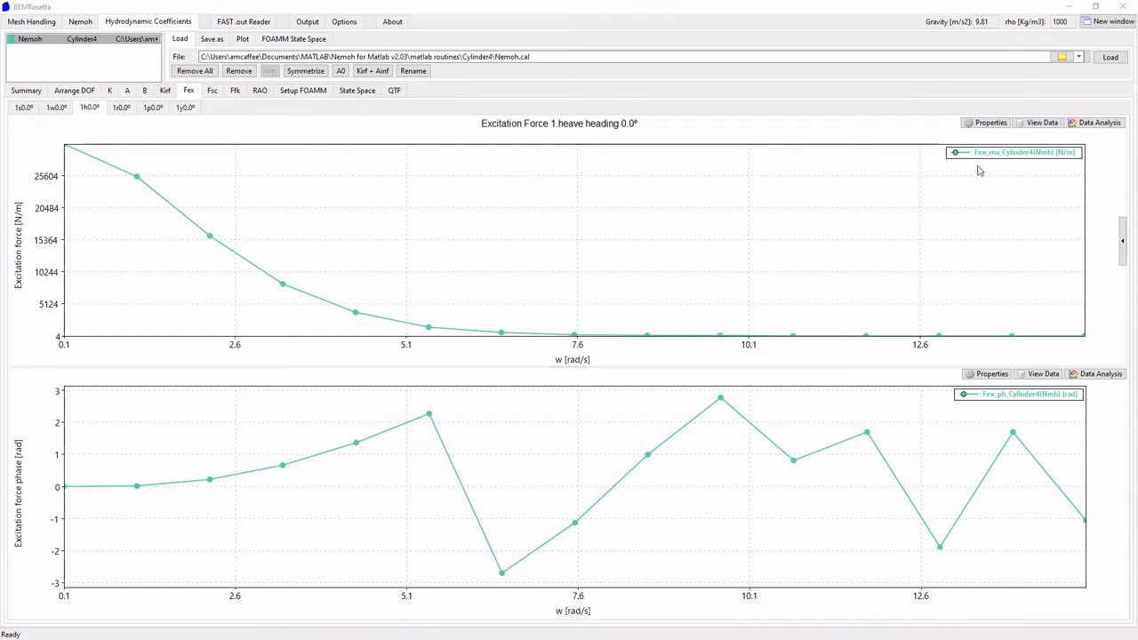
{"action": "left_click", "coordinate": [1069, 11]}
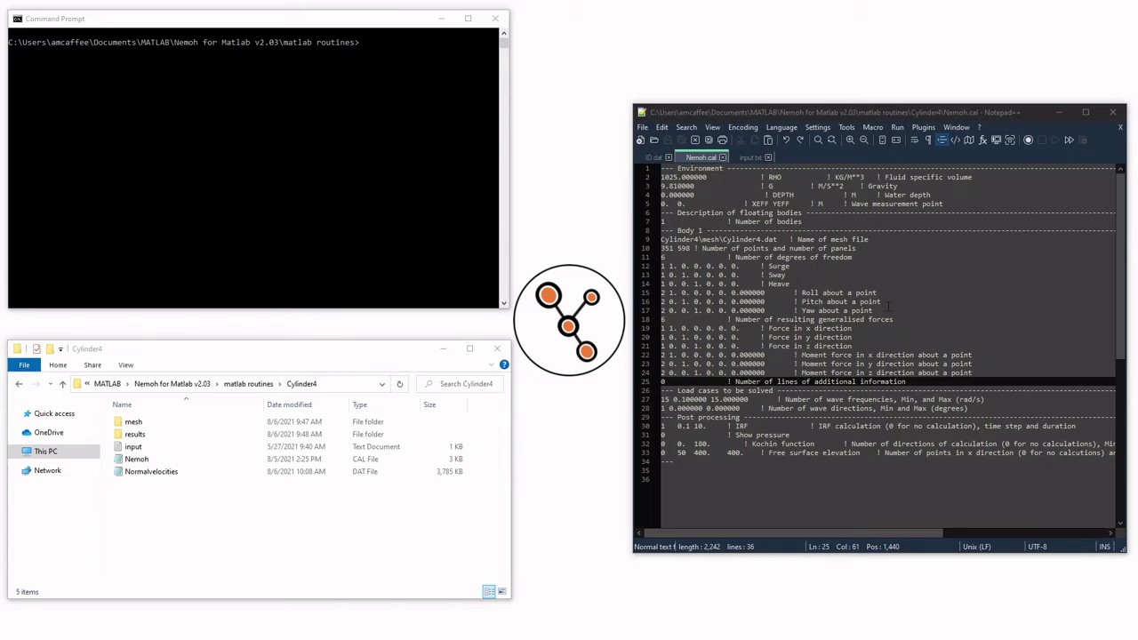
Delete the Surge, Sway, Roll and Pitch lines and set the degrees-of-freedom count to 2.
{"action": "left_click_drag", "start_coordinate": [888, 306], "coordinate": [662, 300]}
{"action": "key", "text": "Delete"}
{"action": "key", "text": "BackSpace"}
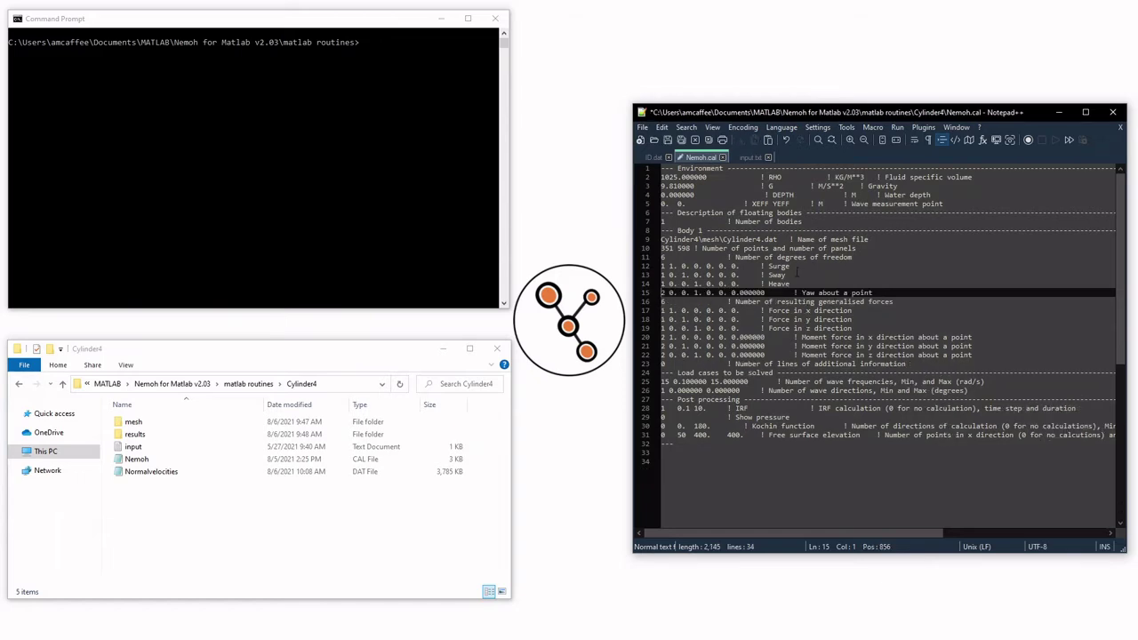
{"action": "left_click_drag", "start_coordinate": [800, 275], "coordinate": [660, 266]}
{"action": "key", "text": "Delete"}
{"action": "key", "text": "Delete"}
{"action": "left_click_drag", "start_coordinate": [665, 258], "coordinate": [656, 258]}
{"action": "type", "text": "2"}
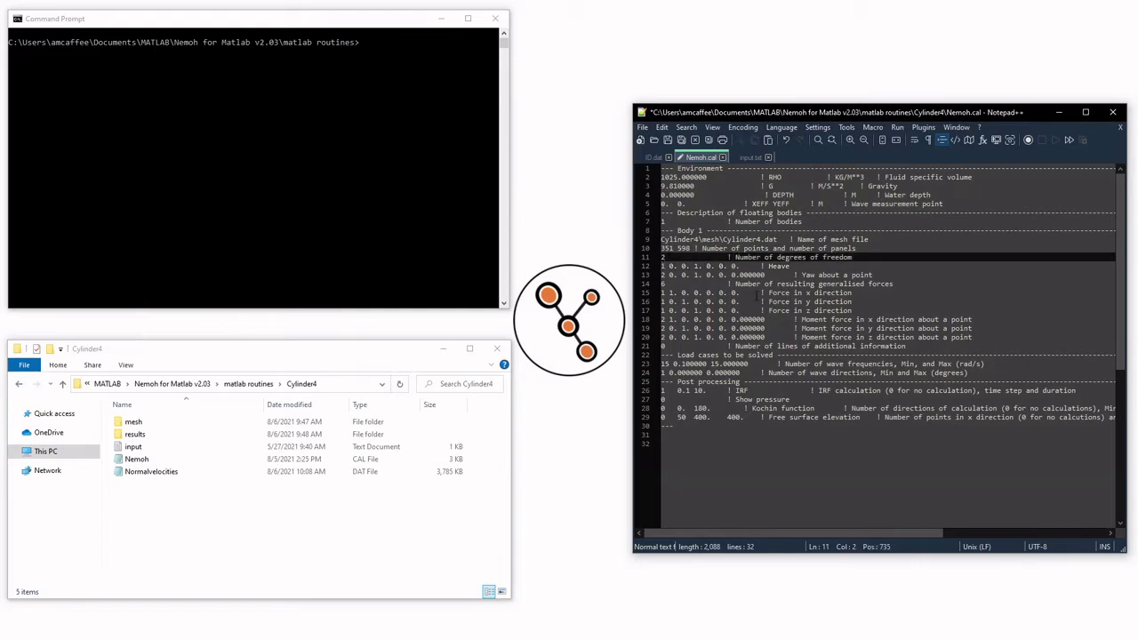
Set the generalised forces count to 2, delete the x/y force and moment lines, and save Nemoh.cal.
{"action": "left_click_drag", "start_coordinate": [665, 284], "coordinate": [647, 299]}
{"action": "type", "text": "2"}
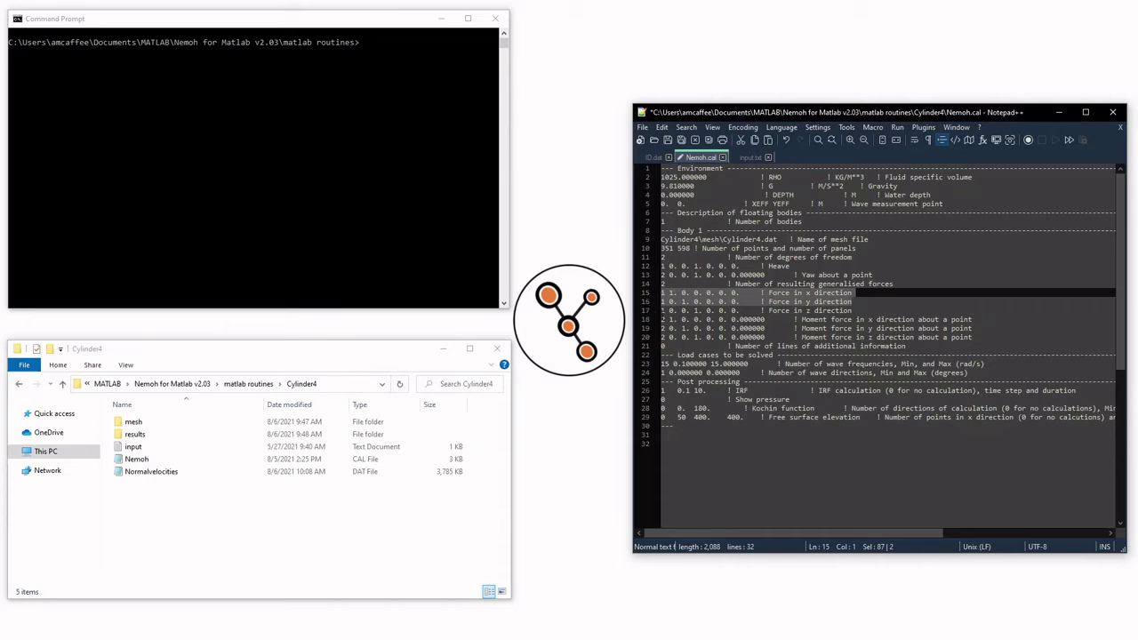
{"action": "key", "text": "Delete"}
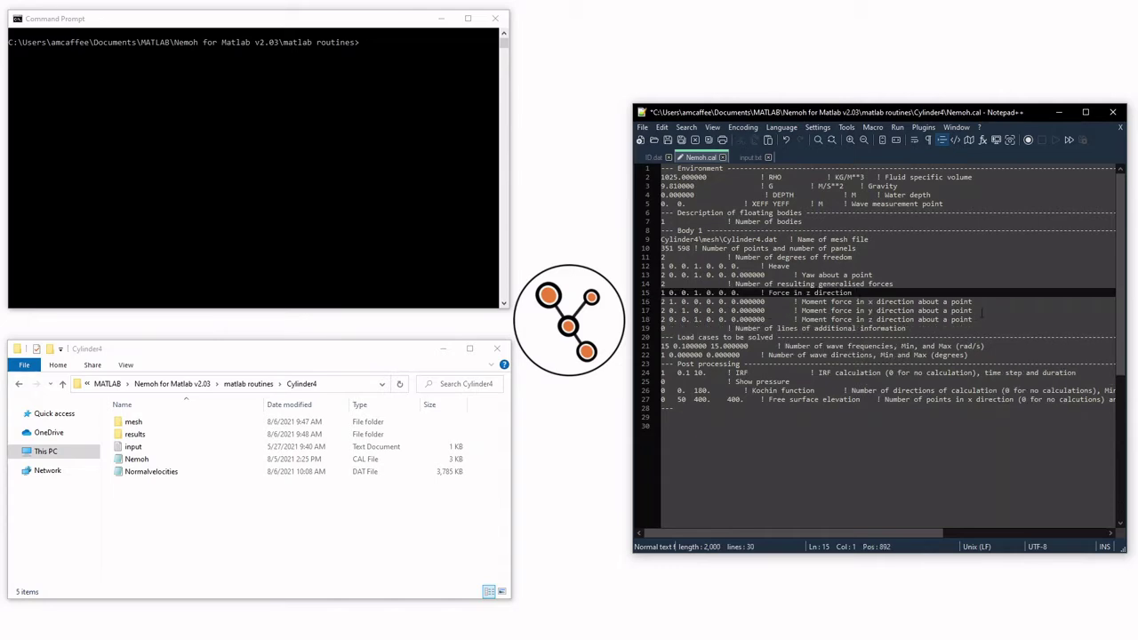
{"action": "left_click_drag", "start_coordinate": [982, 311], "coordinate": [660, 303]}
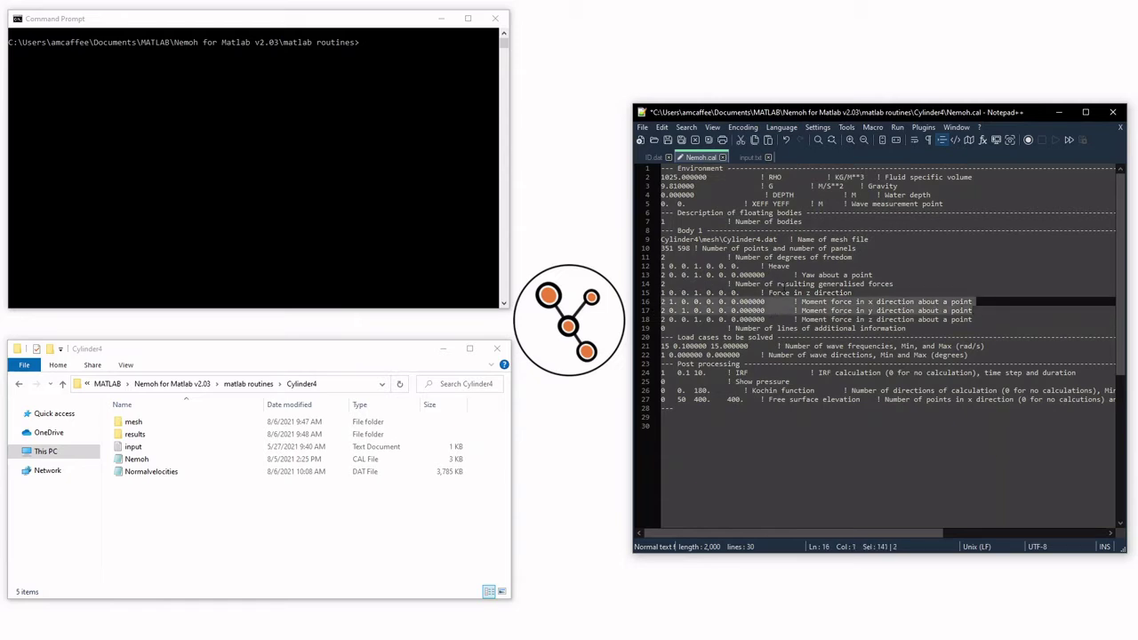
{"action": "key", "text": "Delete"}
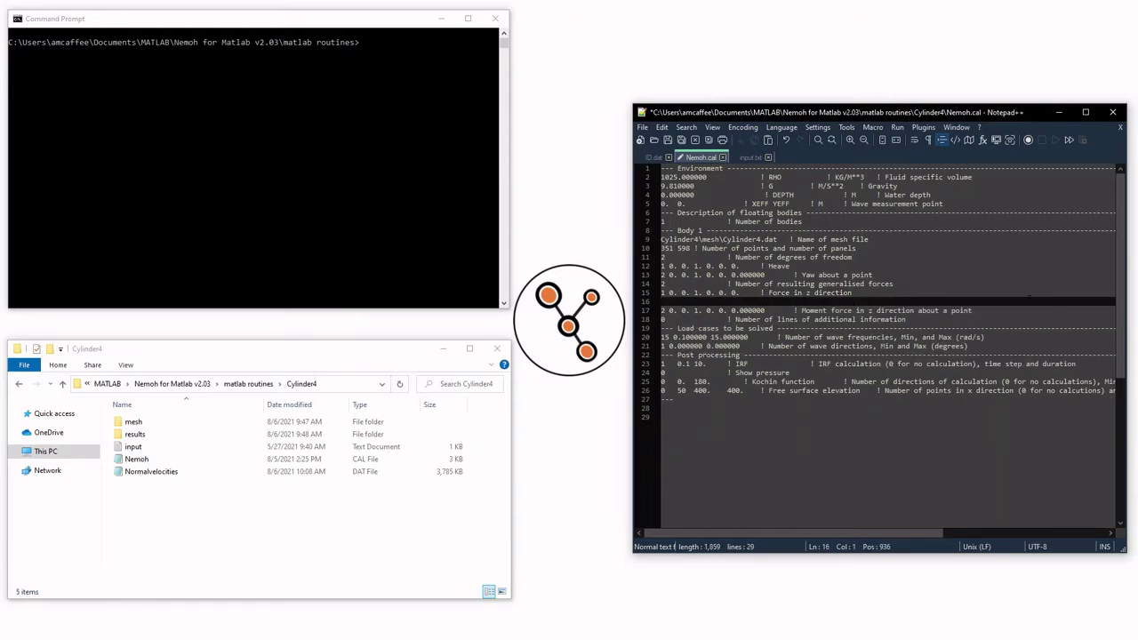
{"action": "key", "text": "Delete"}
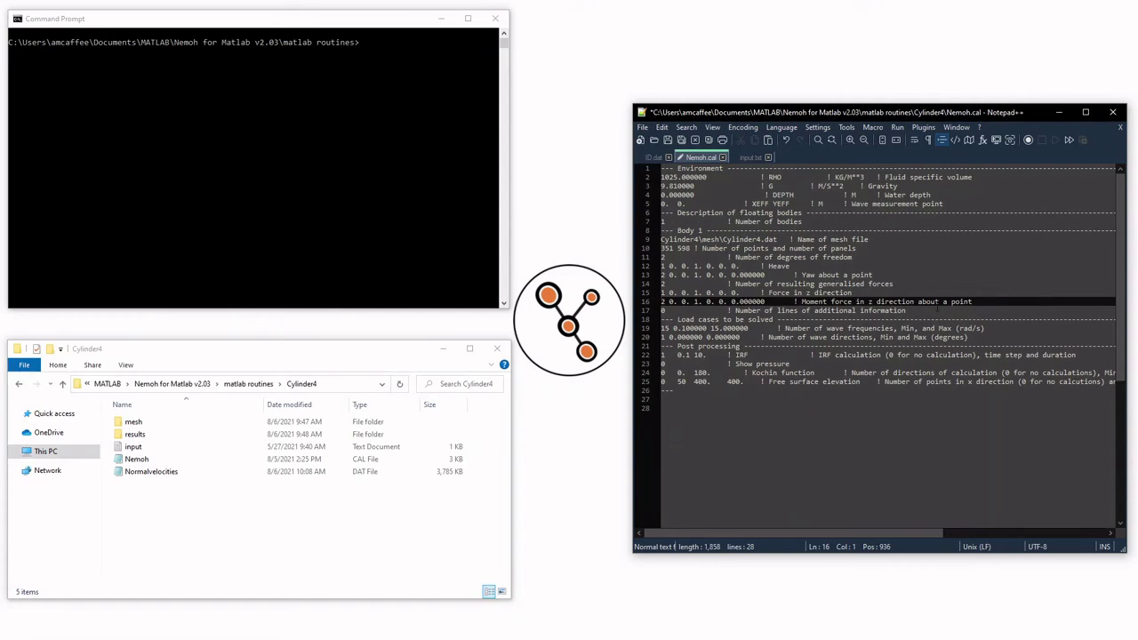
{"action": "left_click", "coordinate": [667, 284]}
{"action": "left_click", "coordinate": [667, 257]}
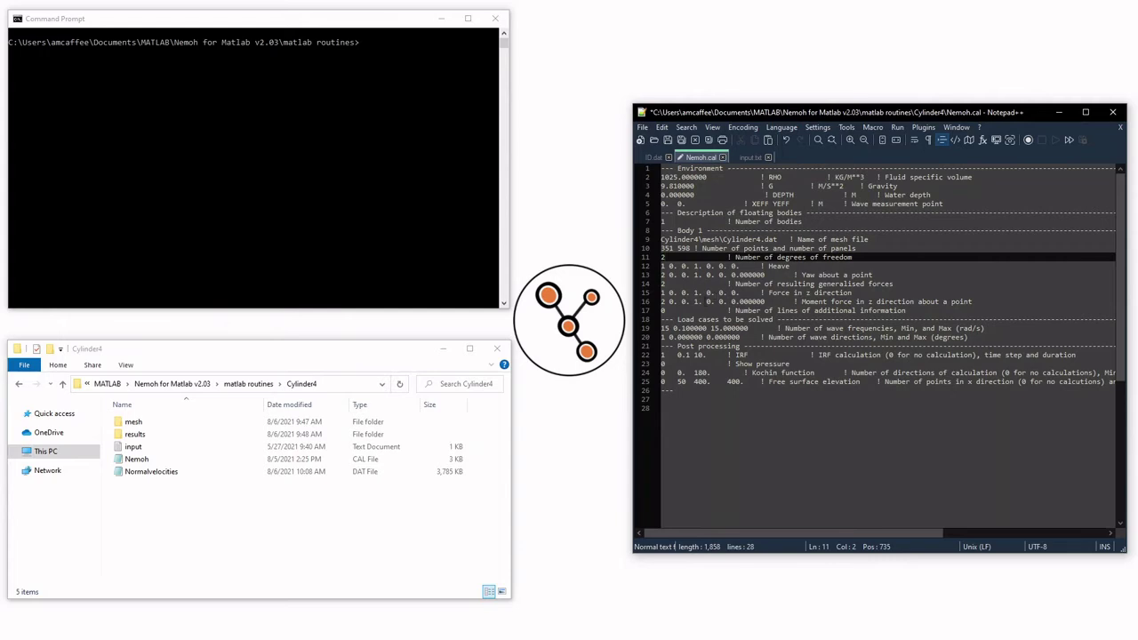
{"action": "key", "text": "ctrl+s"}
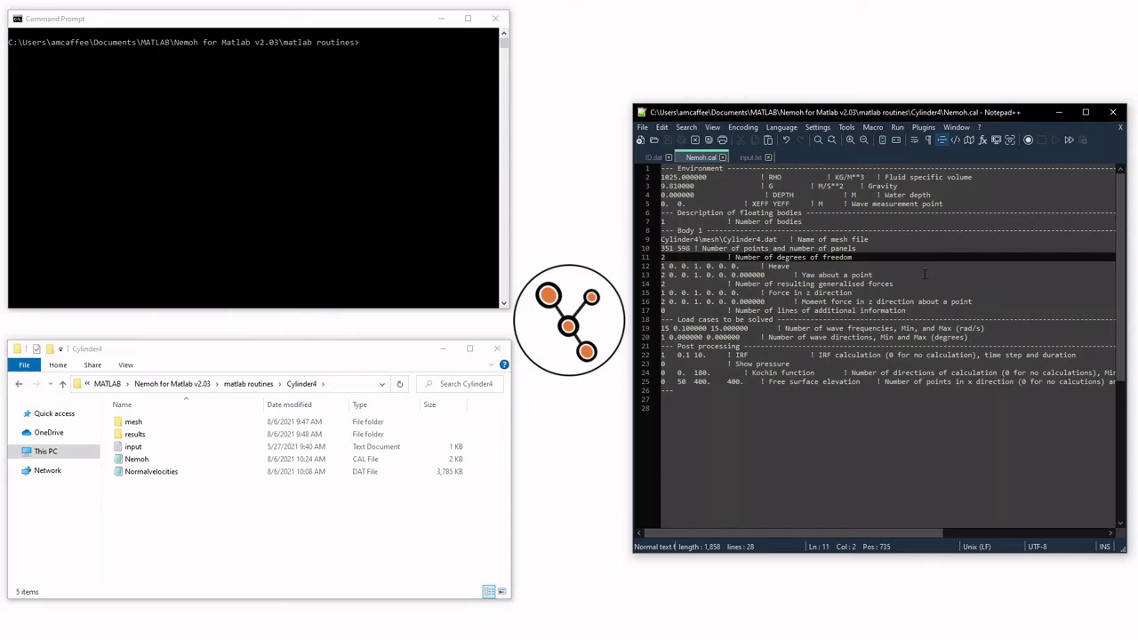
Delete all old result files in the Cylinder4 results folder.
{"action": "left_click", "coordinate": [388, 69]}
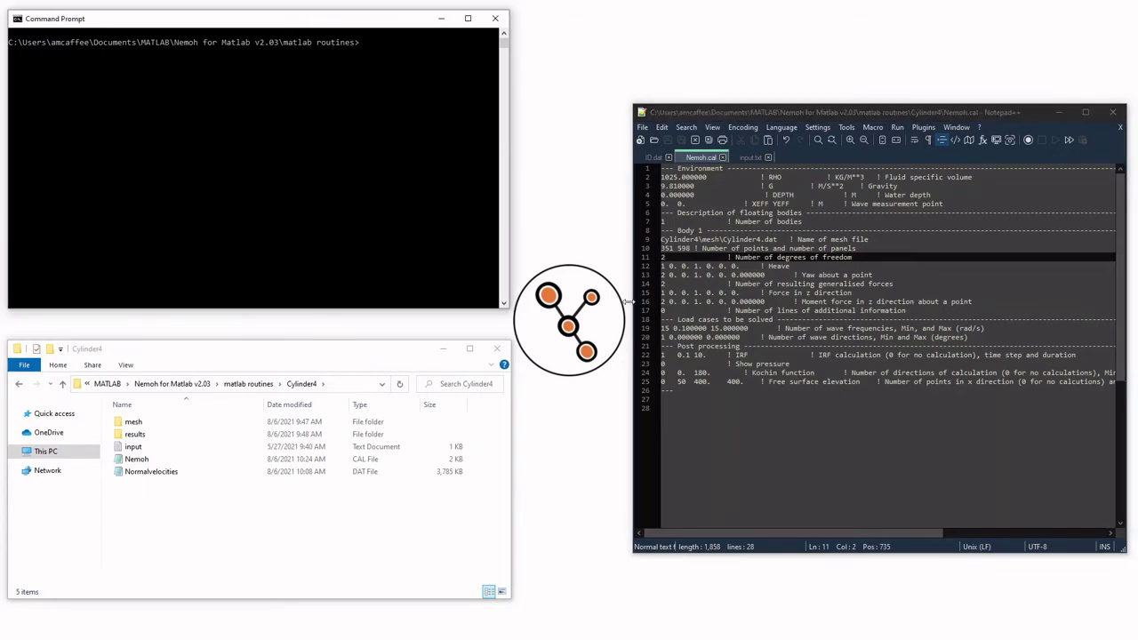
{"action": "left_click", "coordinate": [162, 476]}
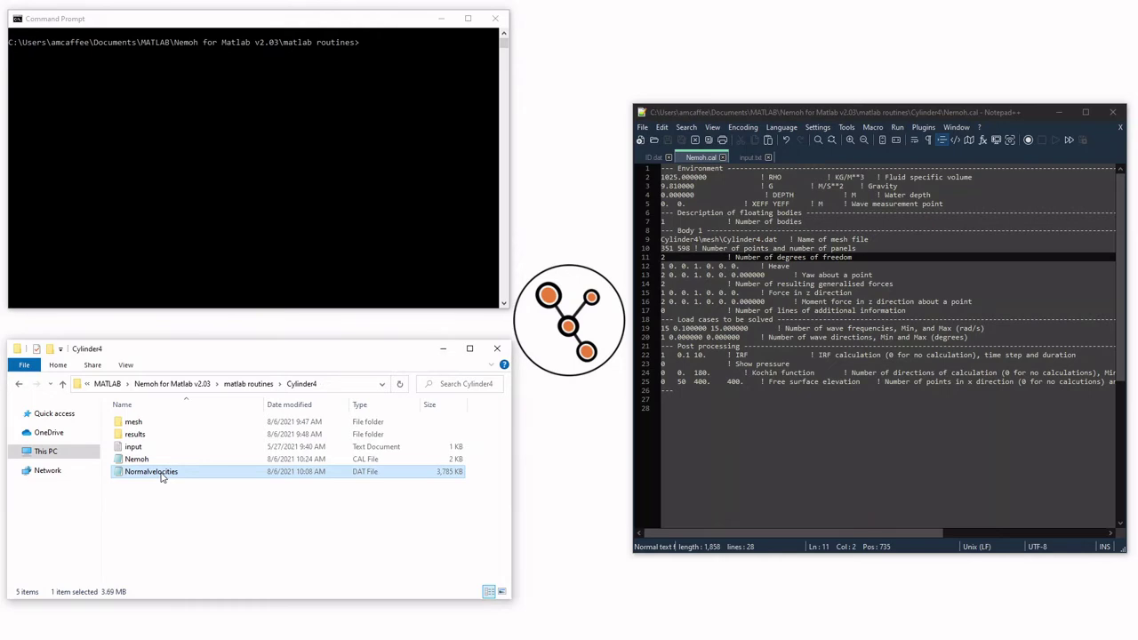
{"action": "double_click", "coordinate": [134, 434]}
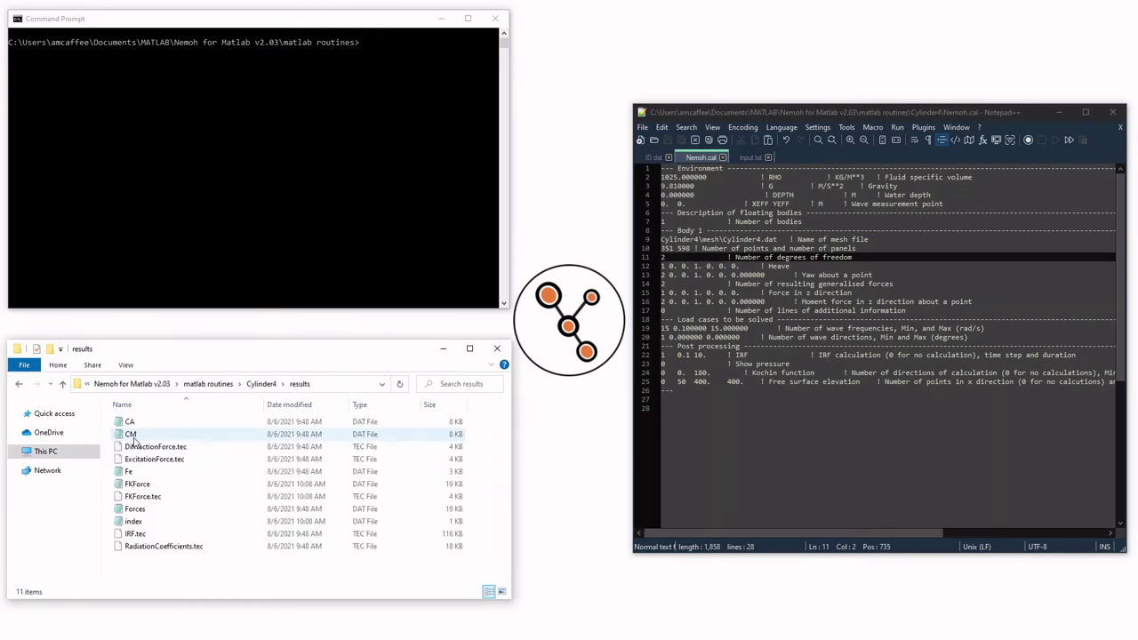
{"action": "left_click_drag", "start_coordinate": [219, 574], "coordinate": [133, 418]}
{"action": "key", "text": "Delete"}
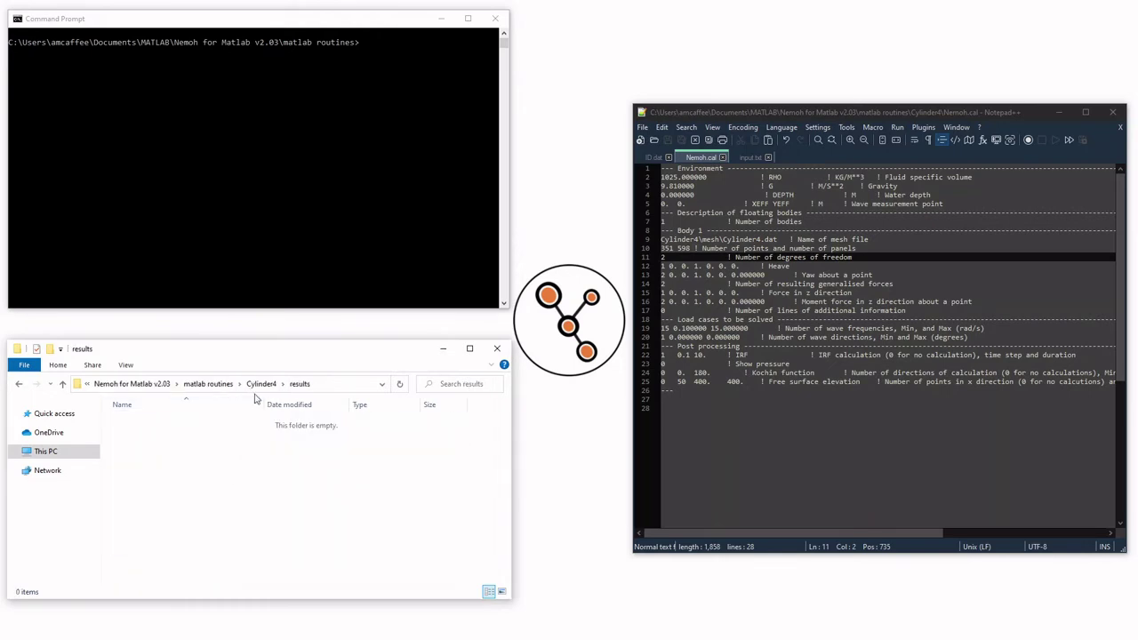
{"action": "left_click", "coordinate": [261, 384]}
Delete the six generated files from the mesh folder and return to Cylinder4.
{"action": "double_click", "coordinate": [165, 424]}
{"action": "left_click_drag", "start_coordinate": [197, 531], "coordinate": [137, 435]}
{"action": "key", "text": "Delete"}
{"action": "left_click", "coordinate": [301, 384]}
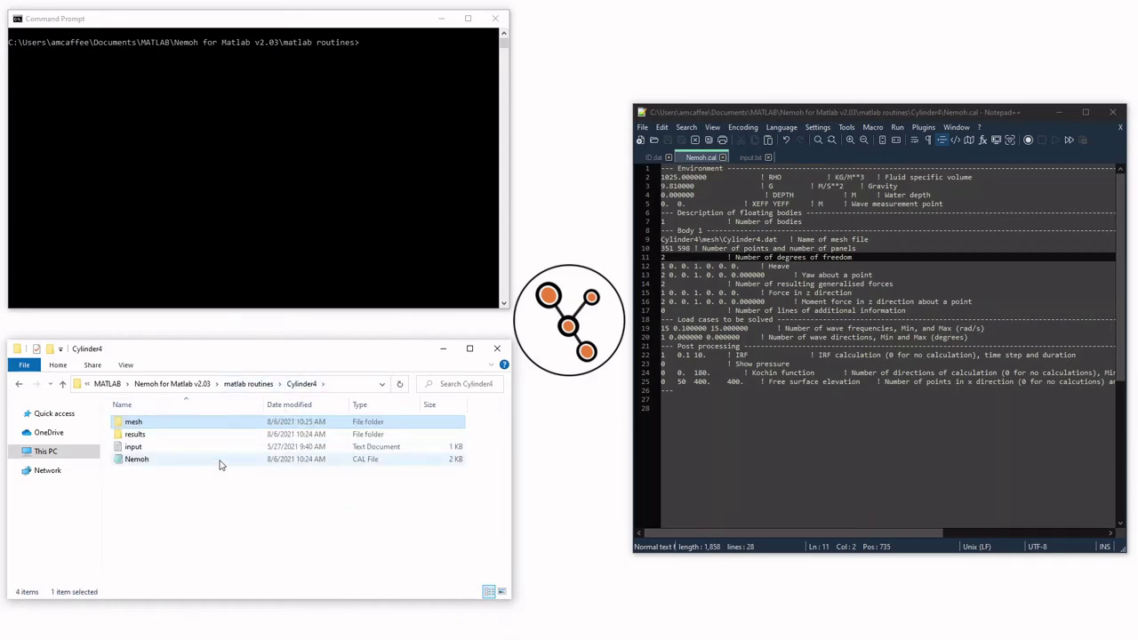
Rerun preprocessor.exe and then solver.exe for the reduced heave-and-yaw Cylinder4 case.
{"action": "left_click", "coordinate": [385, 115]}
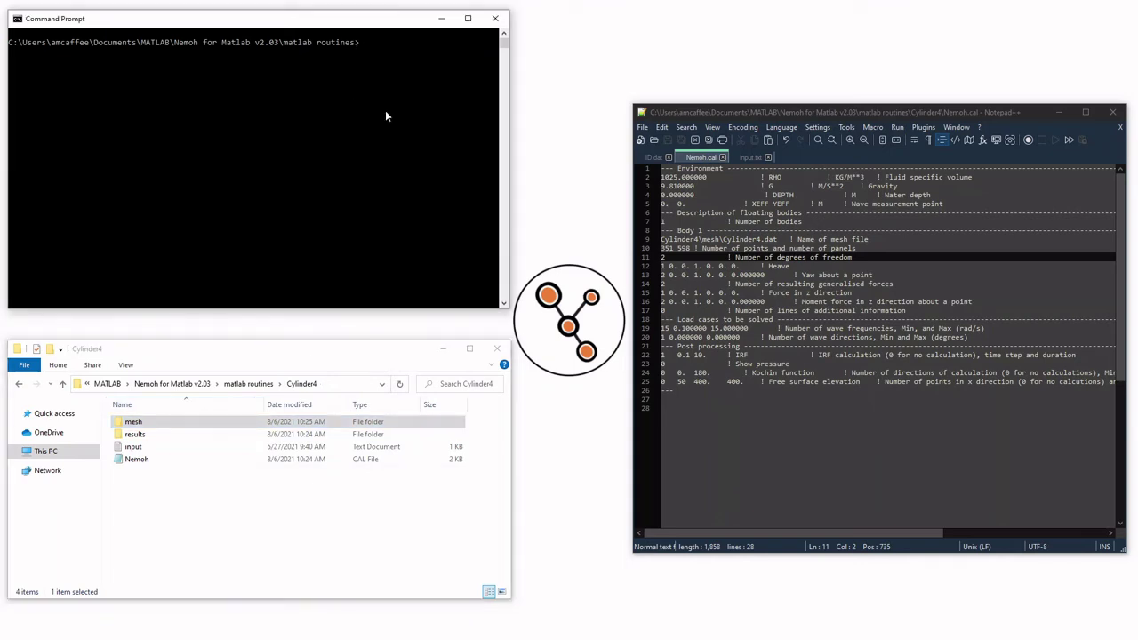
{"action": "type", "text": "preprocessor.exe"}
{"action": "key", "text": "Return"}
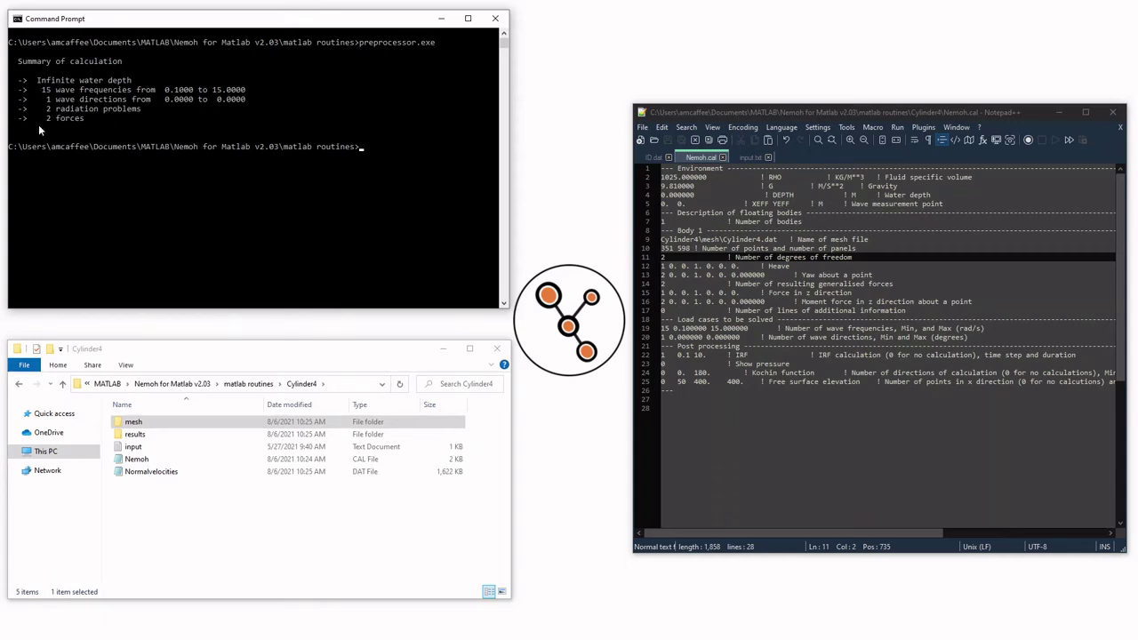
{"action": "left_click", "coordinate": [369, 149]}
{"action": "key", "text": "Return"}
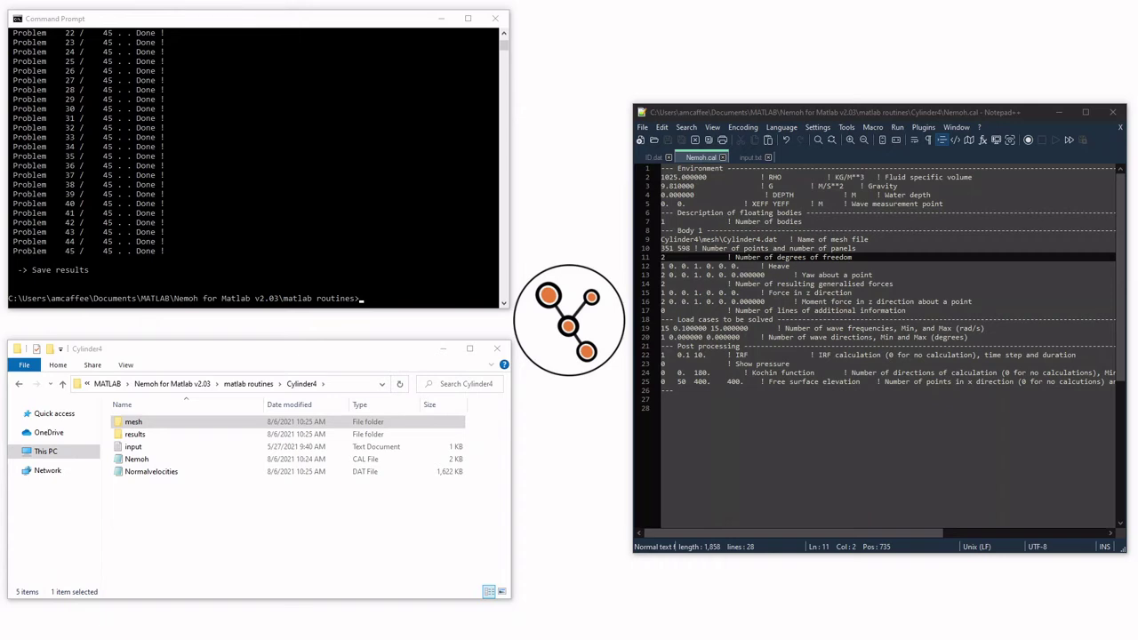
Run postprocessor.exe and confirm the results folder holds ExcitationForce.tec and RadiationCoefficients.tec.
{"action": "left_click", "coordinate": [379, 302]}
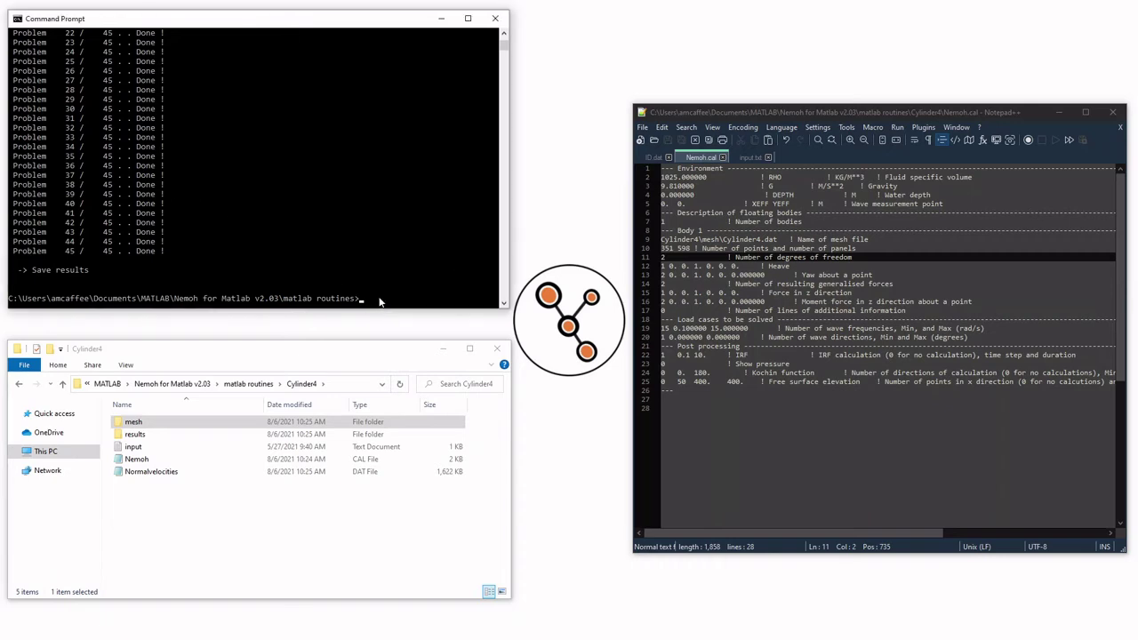
{"action": "type", "text": "postprocessor.exe"}
{"action": "key", "text": "Return"}
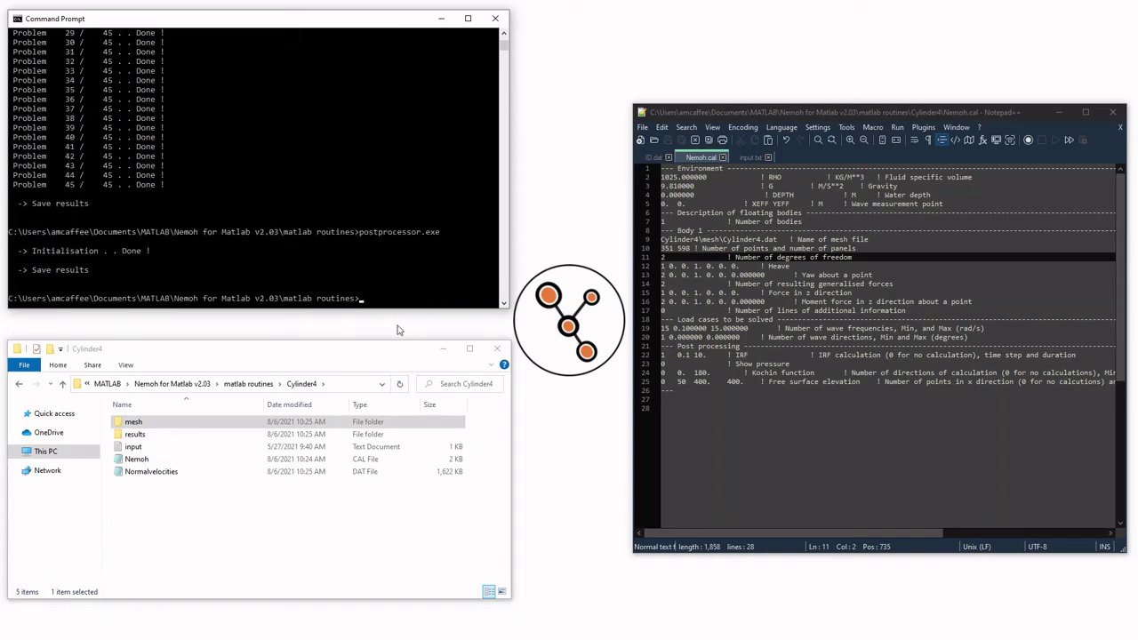
{"action": "double_click", "coordinate": [146, 437]}
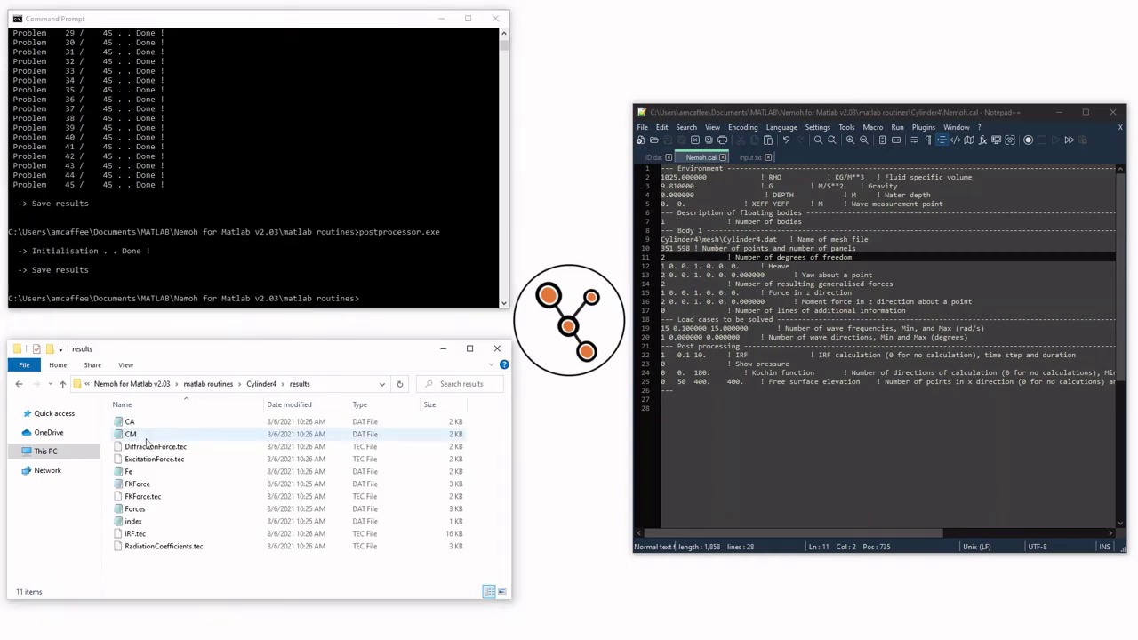
{"action": "left_click", "coordinate": [265, 383]}
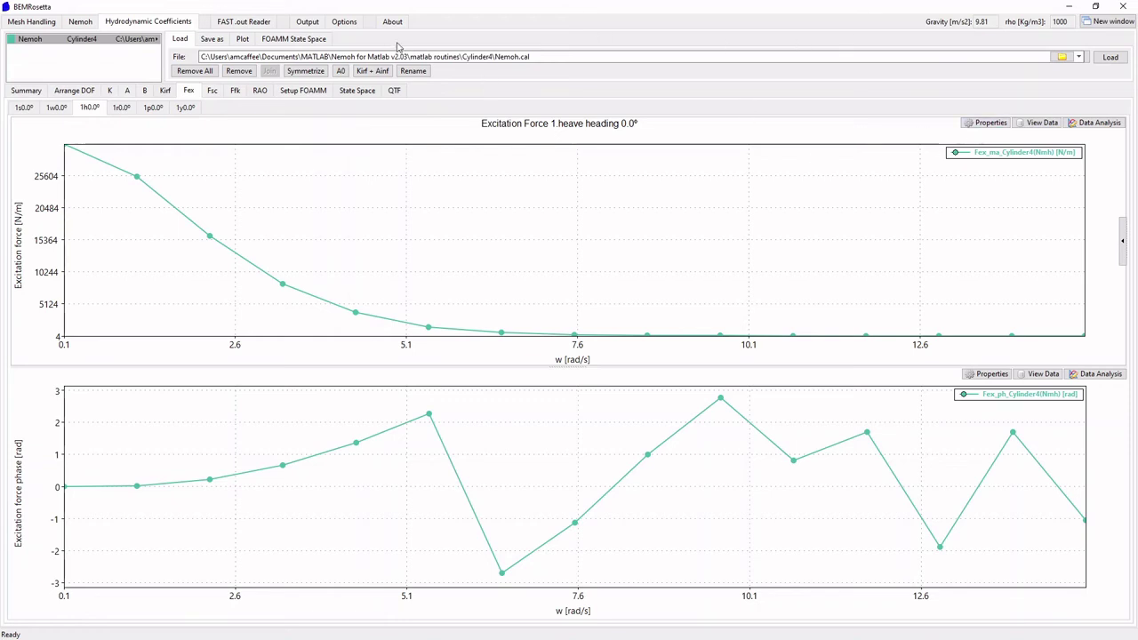
Reload Cylinder4's Nemoh.cal as a second model, confirming the already-loaded prompt with Yes.
{"action": "left_click", "coordinate": [1109, 59]}
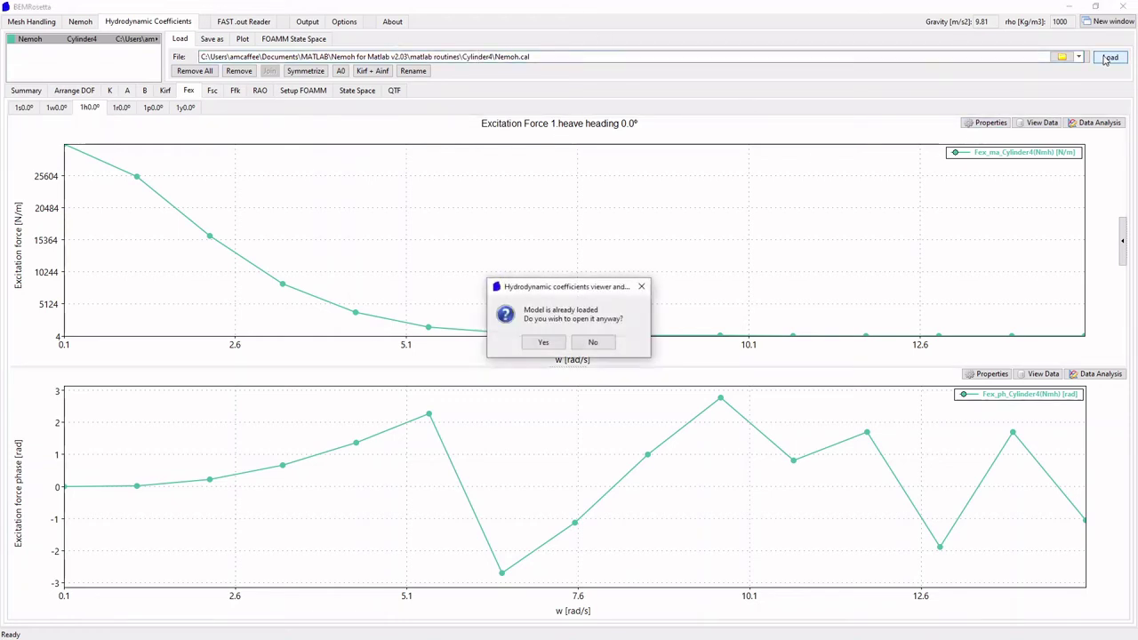
{"action": "left_click", "coordinate": [546, 345]}
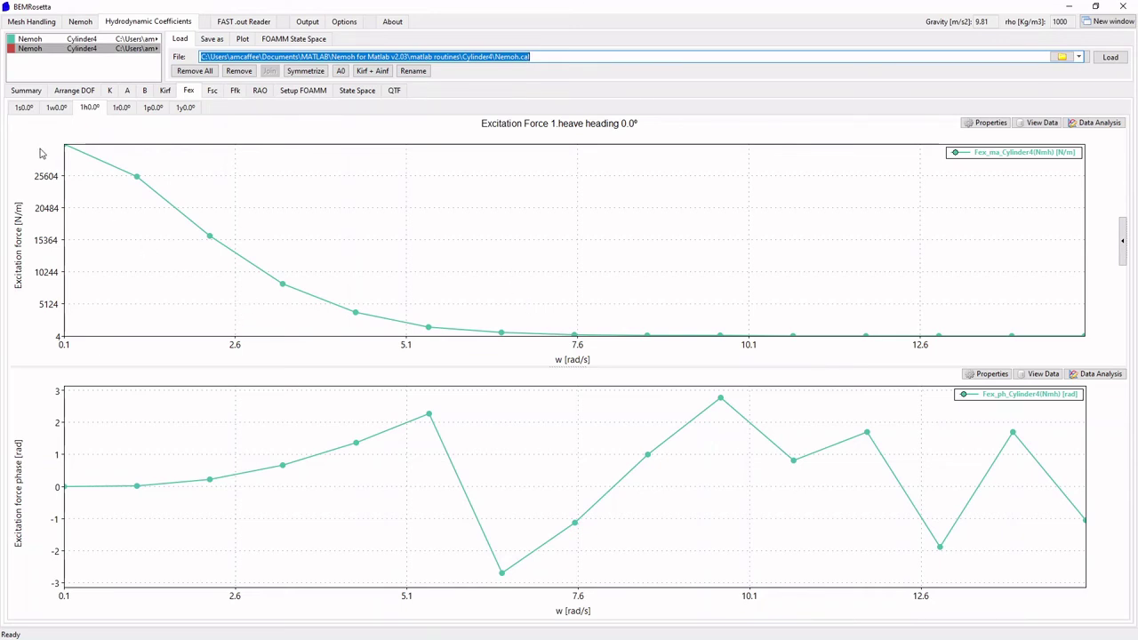
{"action": "left_click", "coordinate": [24, 108]}
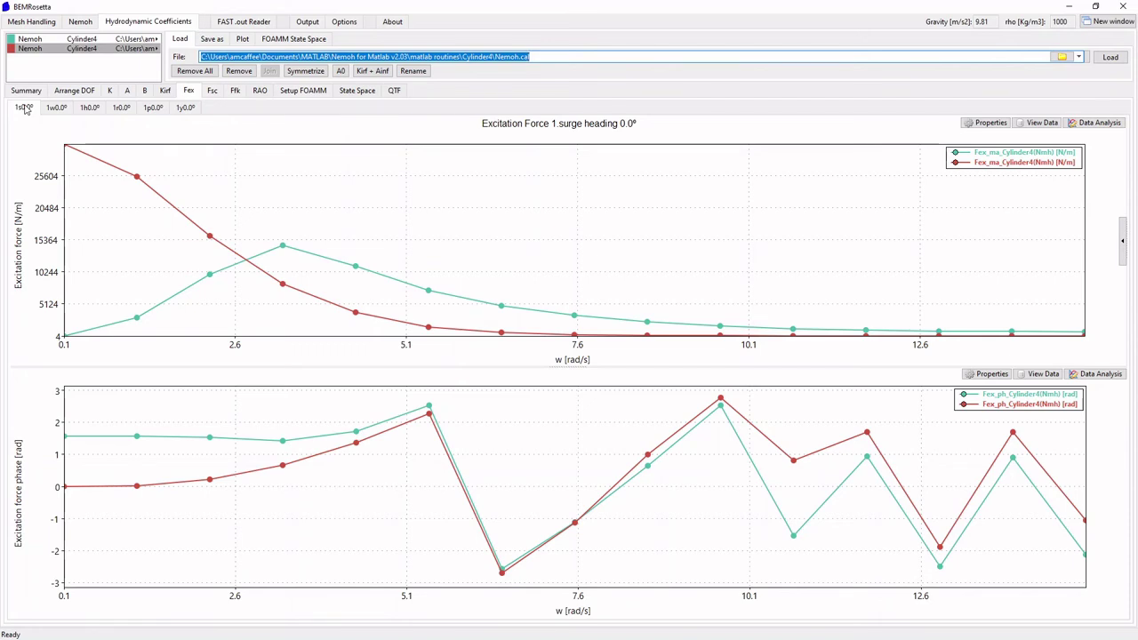
{"action": "left_click", "coordinate": [56, 108]}
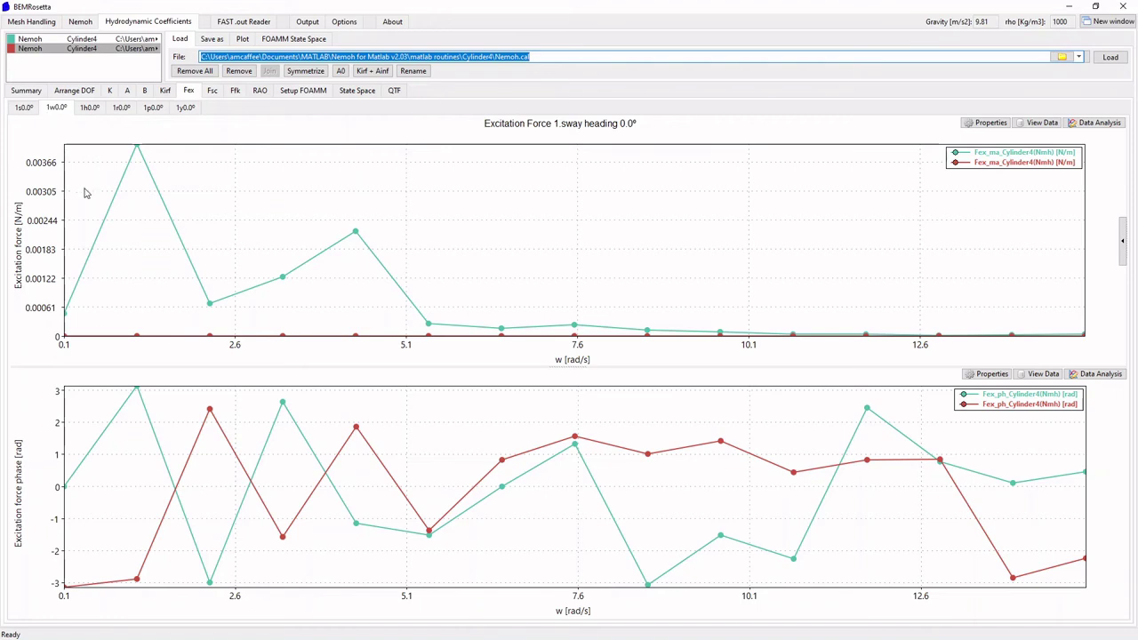
{"action": "left_click", "coordinate": [20, 110]}
{"action": "left_click", "coordinate": [63, 110]}
{"action": "left_click", "coordinate": [113, 109]}
{"action": "left_click", "coordinate": [89, 108]}
{"action": "left_click", "coordinate": [121, 108]}
{"action": "left_click", "coordinate": [153, 107]}
{"action": "left_click", "coordinate": [183, 109]}
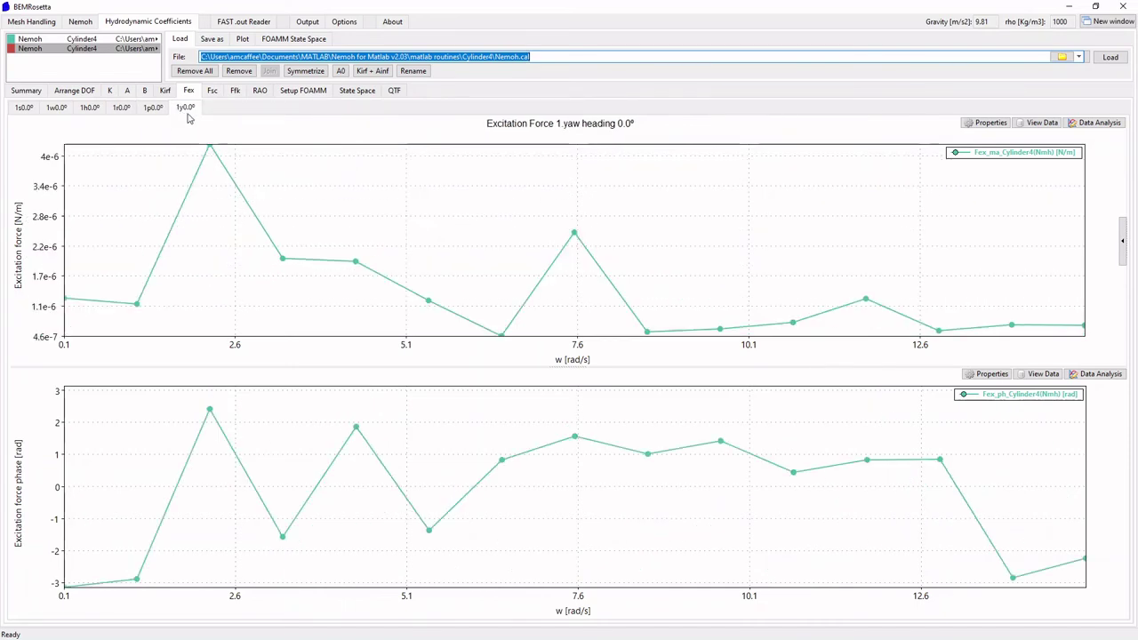
{"action": "left_click", "coordinate": [90, 110]}
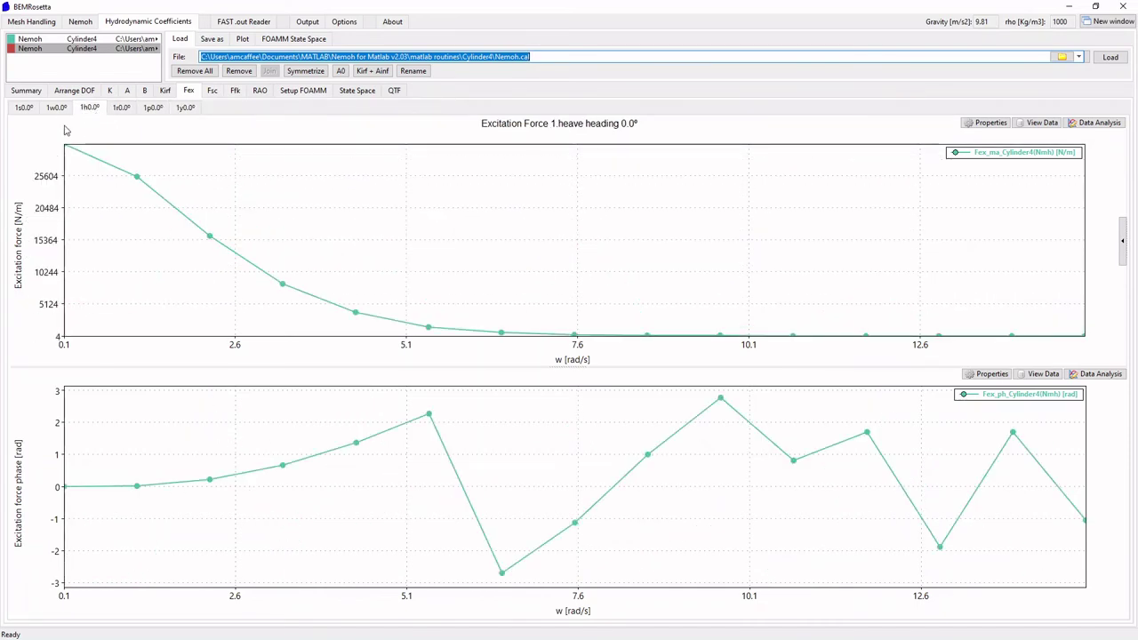
Compare surge, sway and yaw excitation forces of both runs, ending on sway (1w0.0º).
{"action": "left_click", "coordinate": [23, 107]}
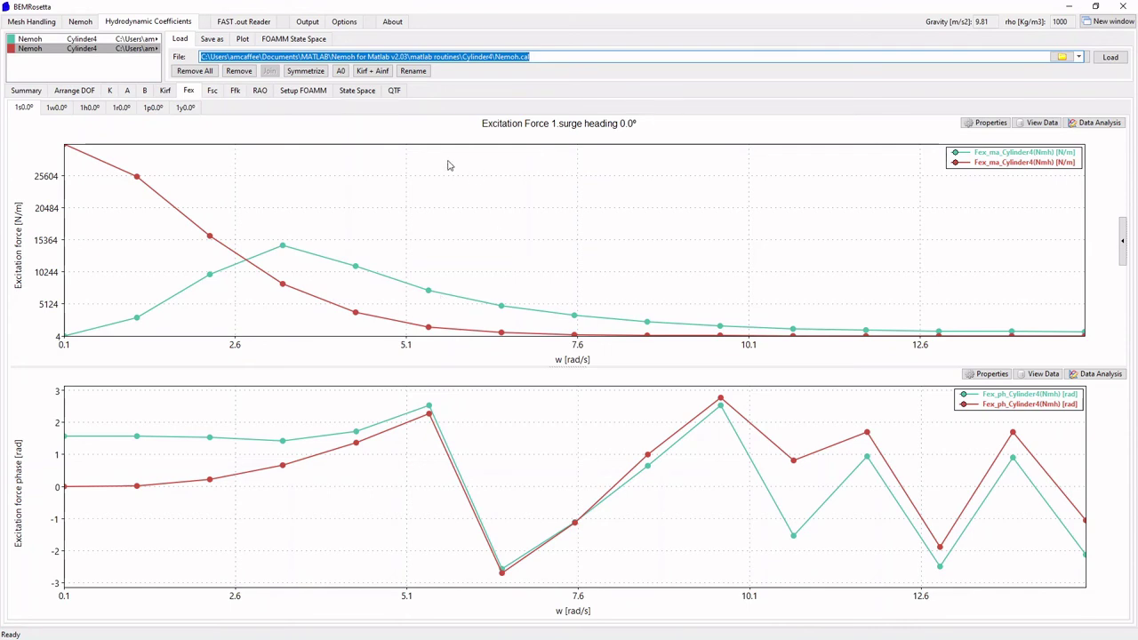
{"action": "left_click", "coordinate": [56, 107]}
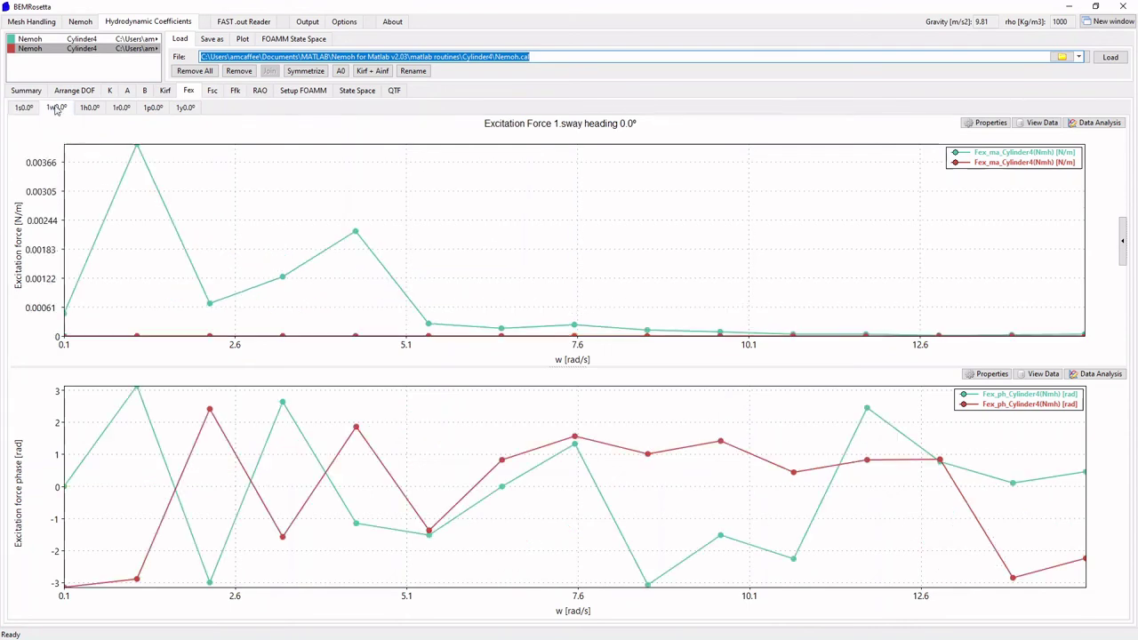
{"action": "left_click", "coordinate": [193, 108]}
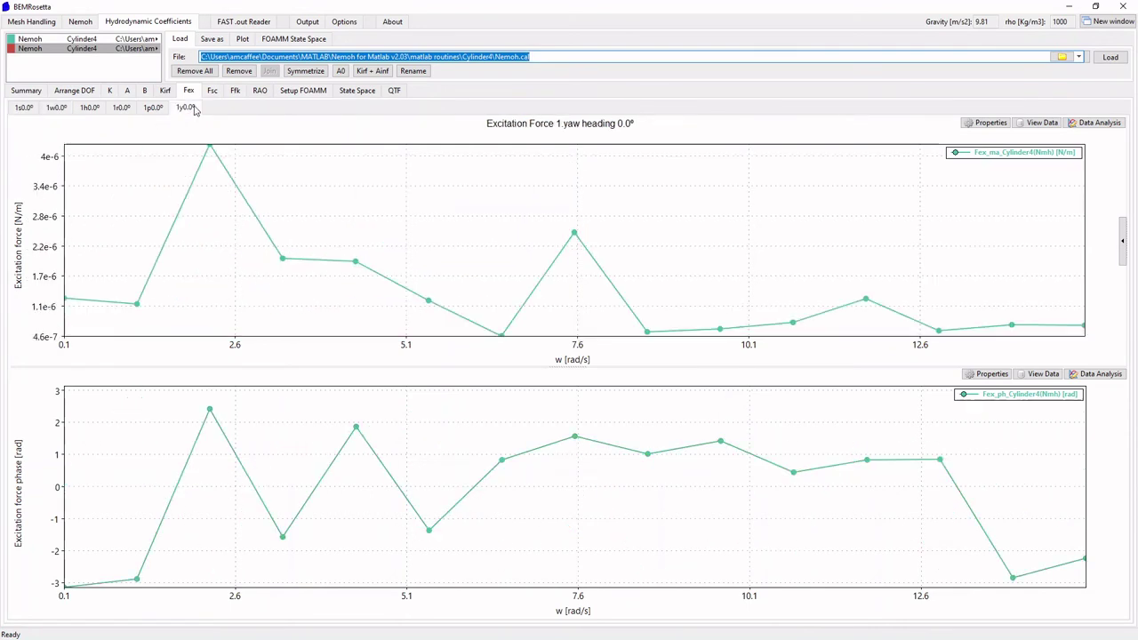
{"action": "left_click", "coordinate": [56, 108]}
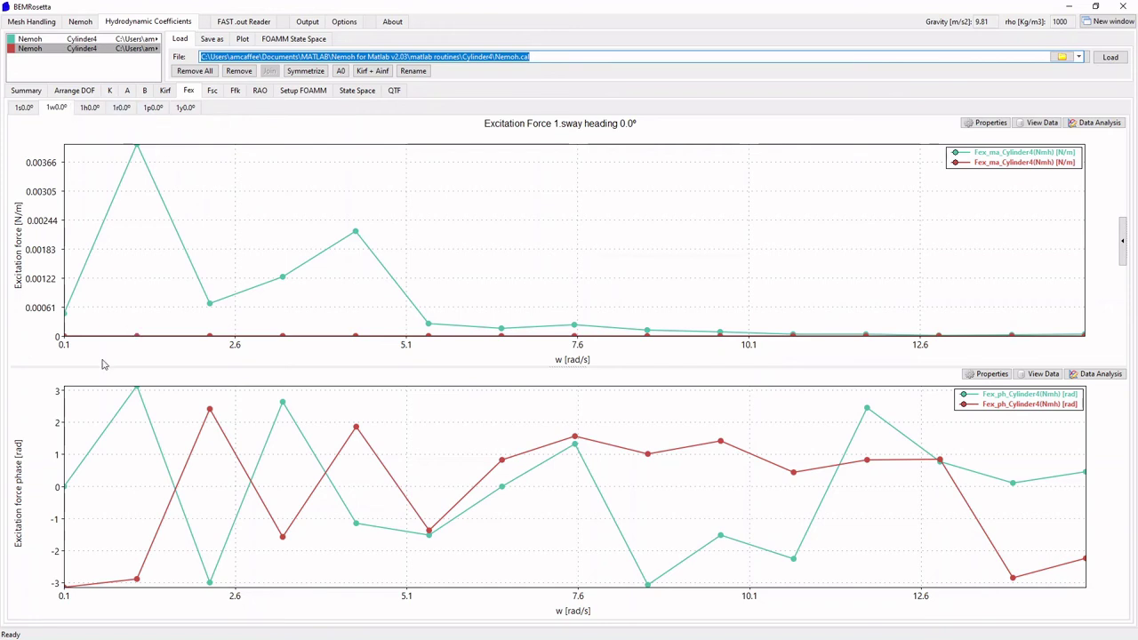
{"action": "left_click", "coordinate": [189, 108]}
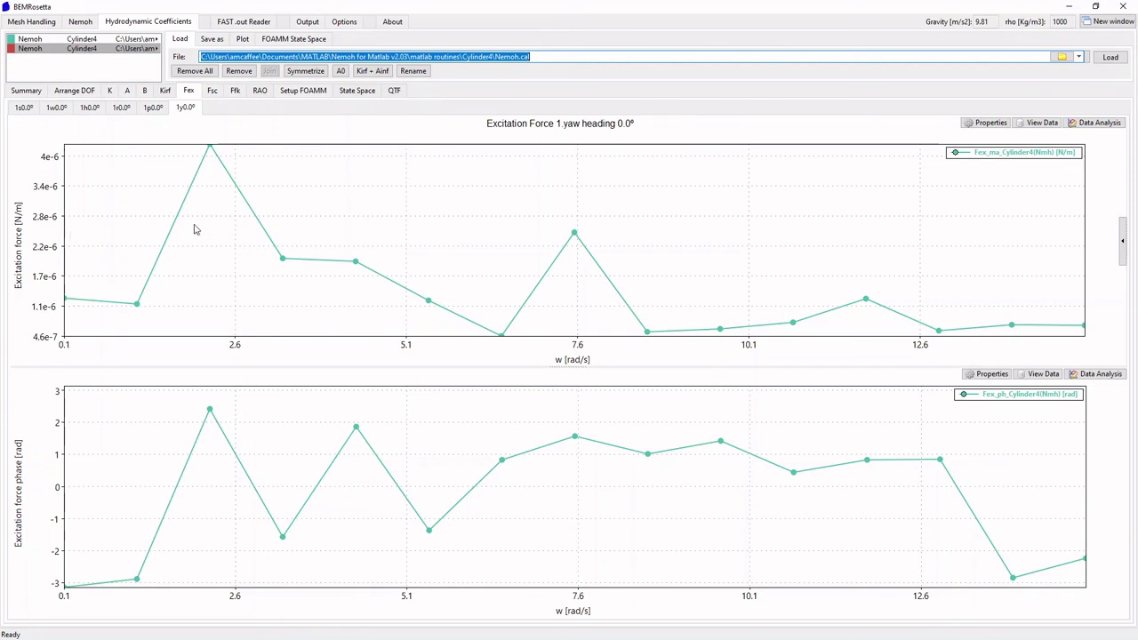
{"action": "left_click", "coordinate": [56, 107]}
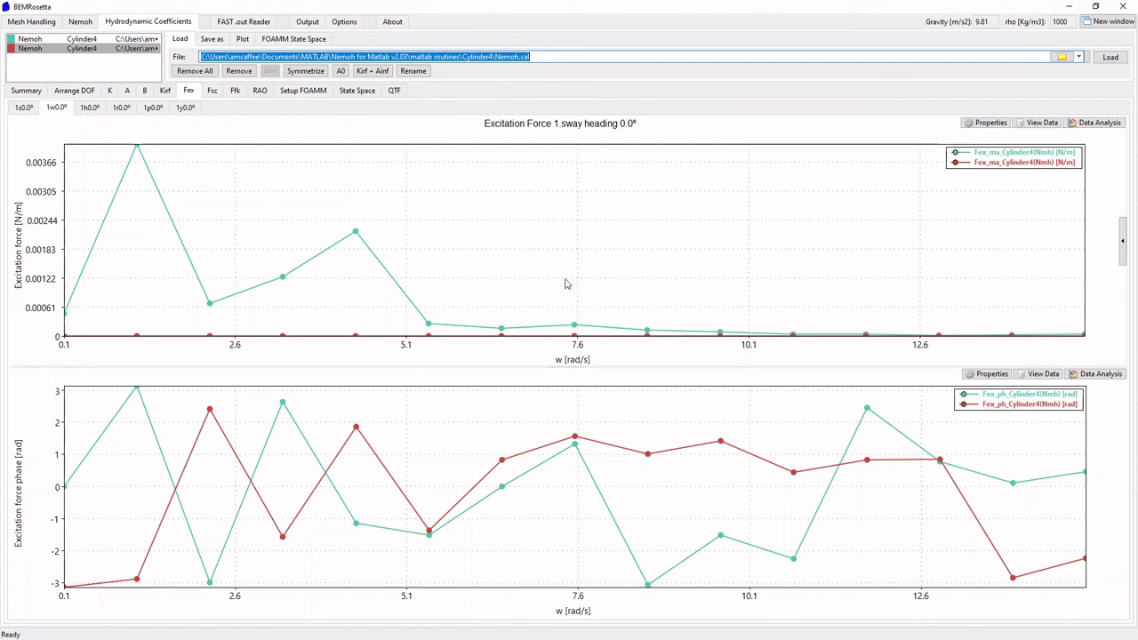
{"action": "left_click", "coordinate": [181, 108]}
{"action": "left_click", "coordinate": [59, 107]}
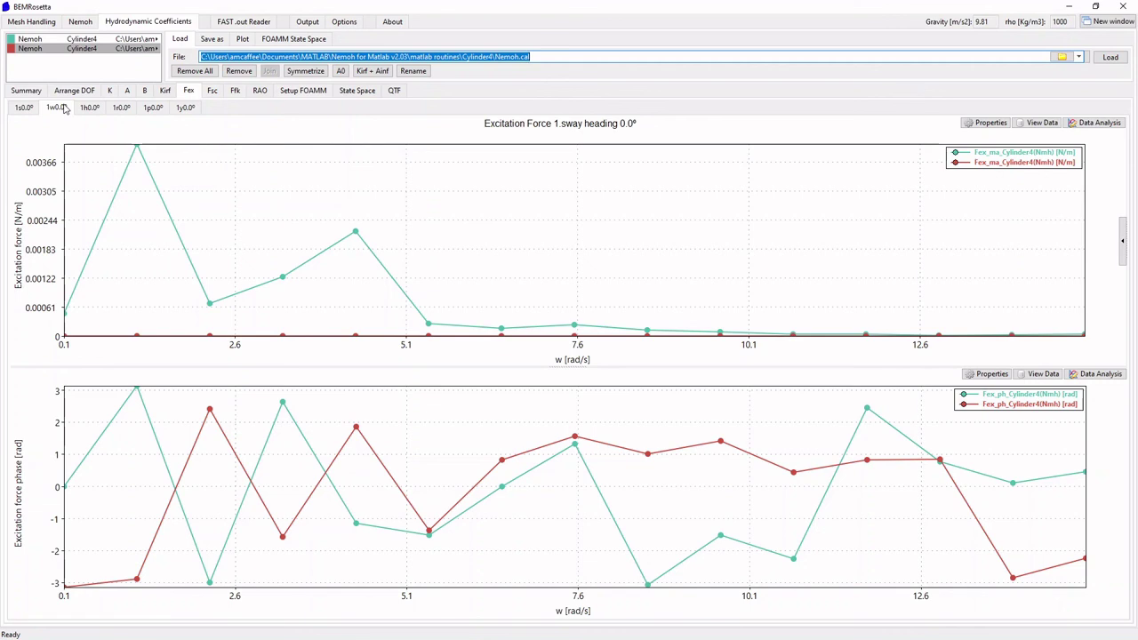